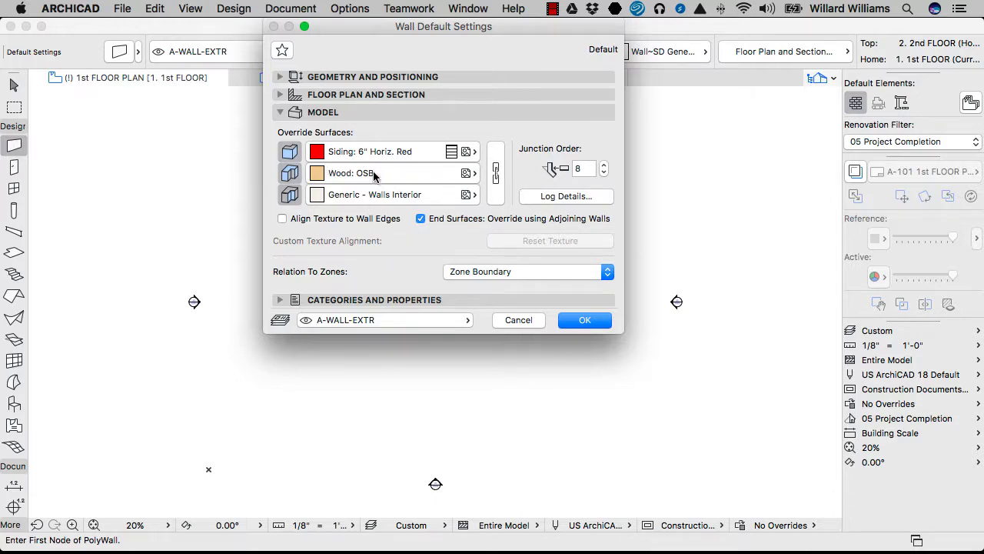
# Set the default wall's ID to W-01 in its categories and properties
pyautogui.click(433, 300)
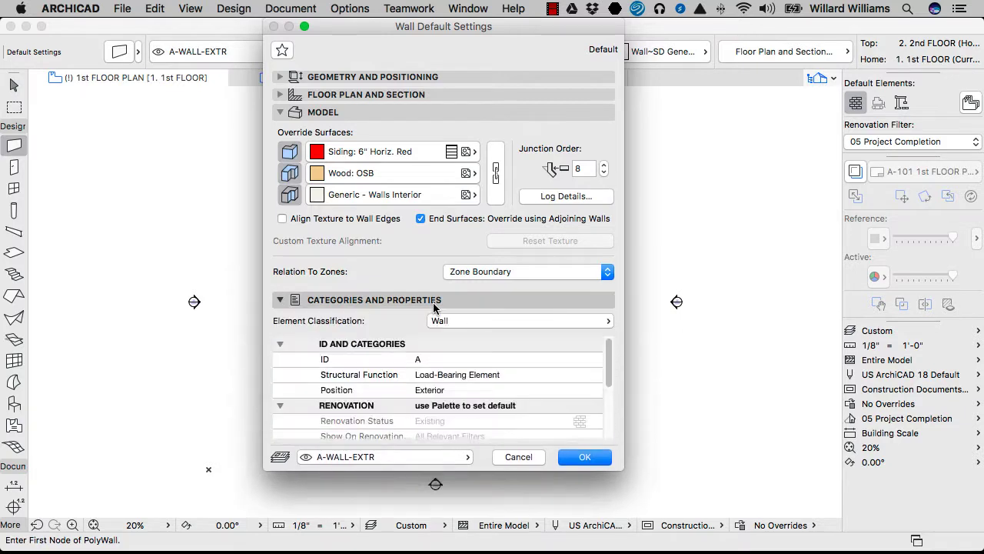
pyautogui.scroll(-10, 509, 363)
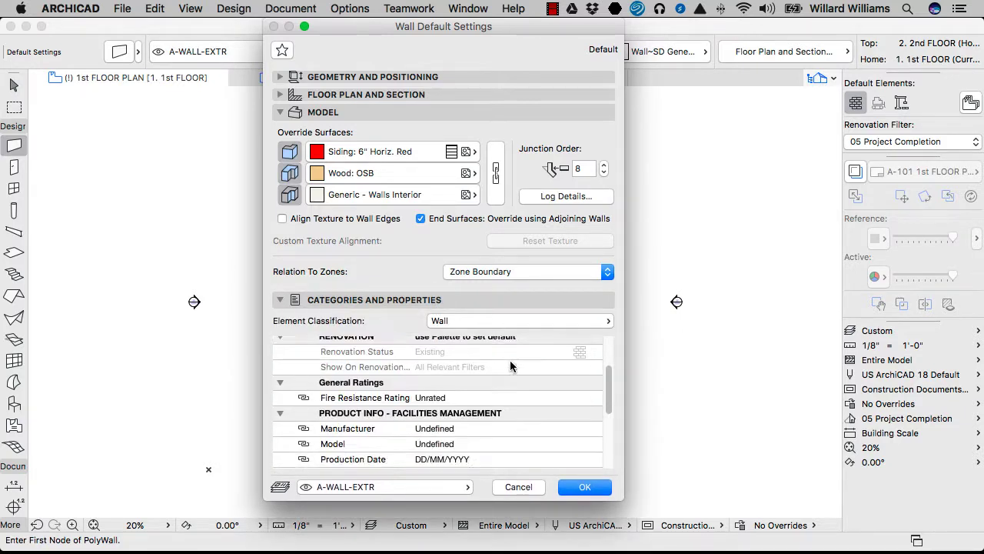
pyautogui.scroll(10, 509, 371)
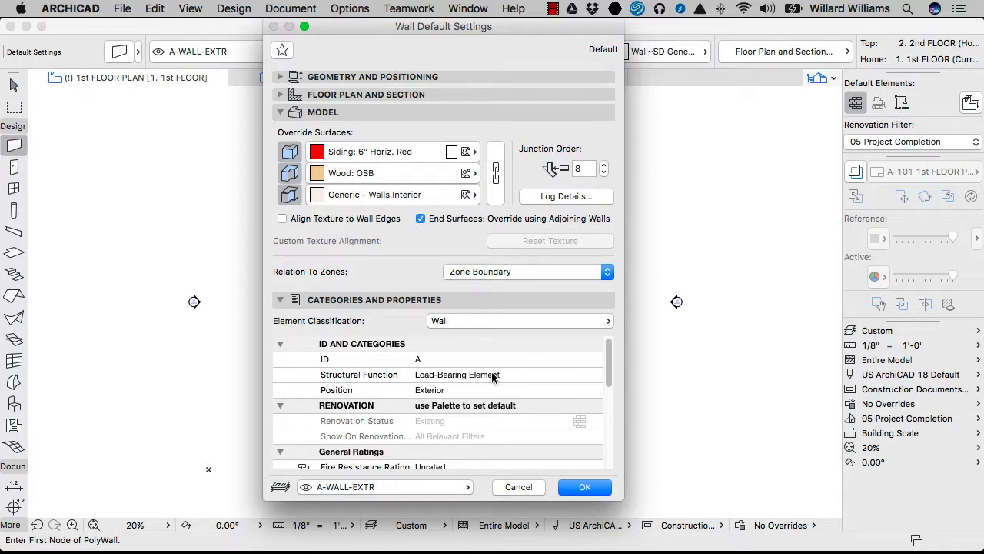
pyautogui.scroll(-1, 611, 357)
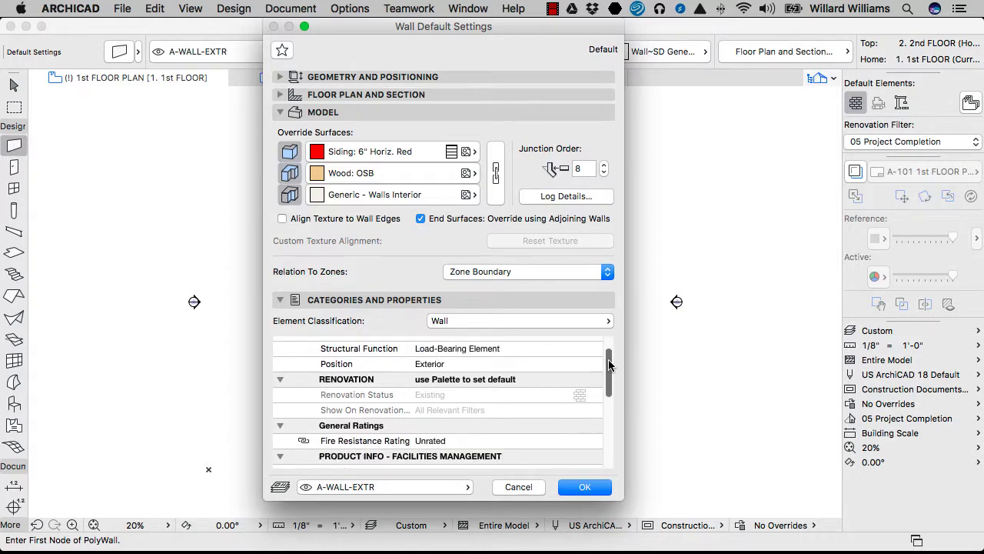
pyautogui.scroll(1, 612, 356)
pyautogui.click(441, 359)
pyautogui.doubleClick(443, 360)
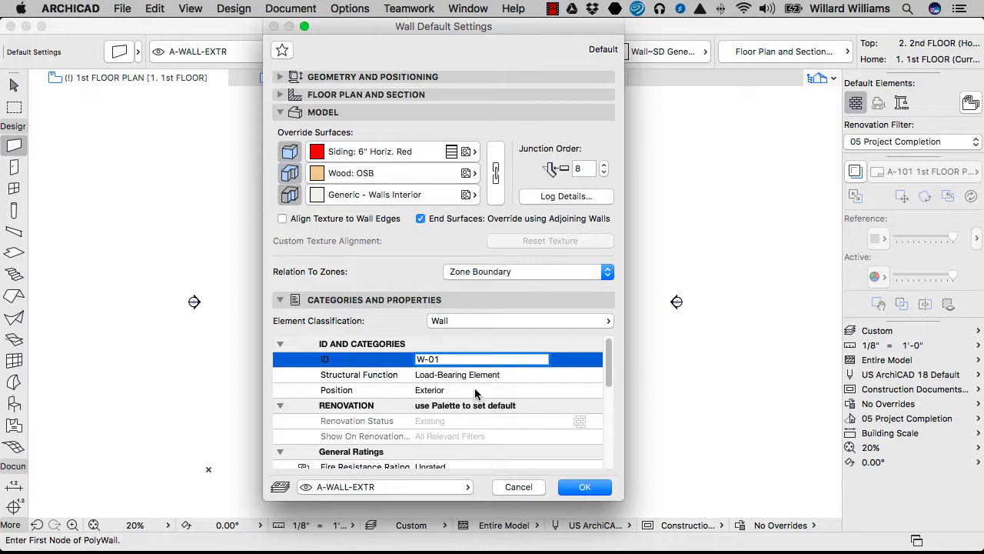
# Review the available choices for the default wall's Structural Function and Position
pyautogui.click(474, 376)
pyautogui.click(595, 376)
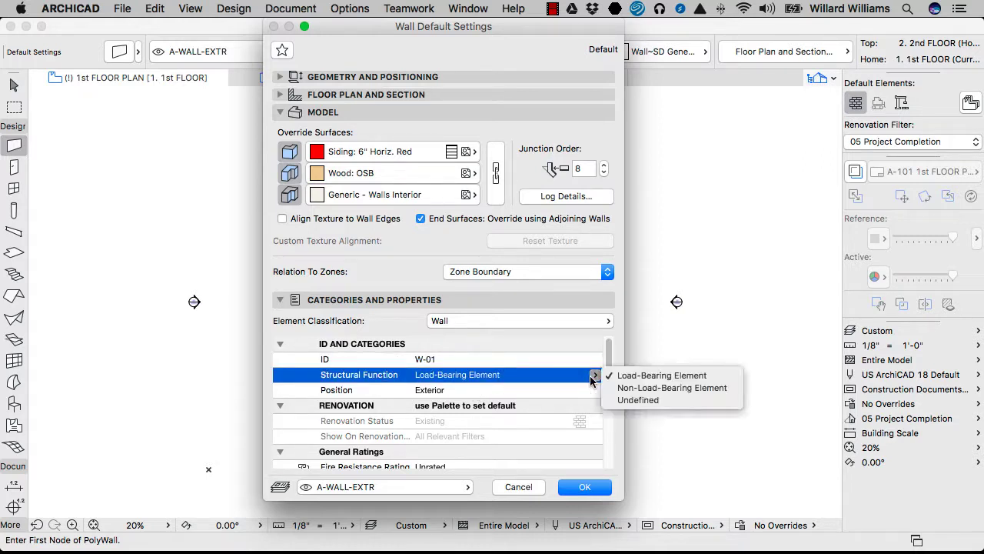
pyautogui.click(522, 382)
pyautogui.click(509, 390)
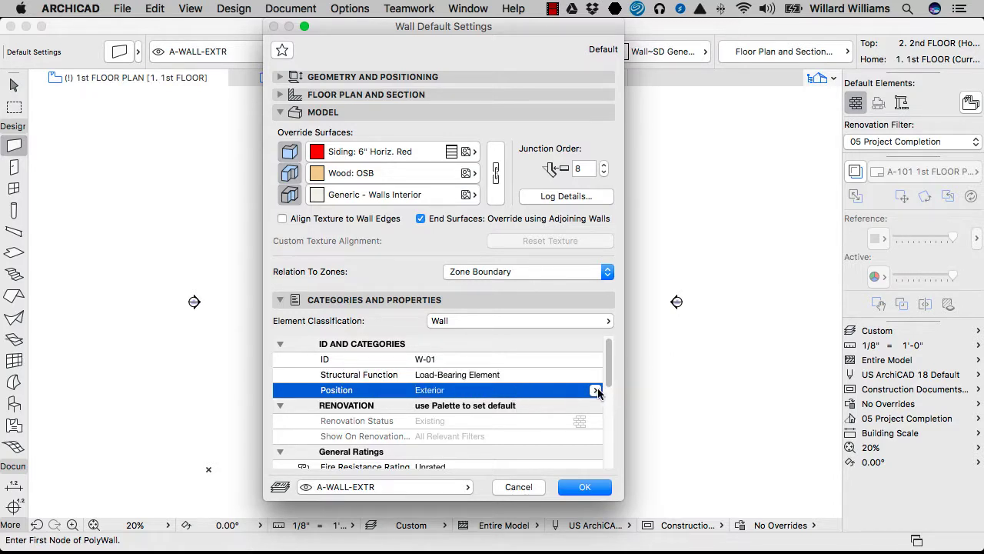
pyautogui.click(597, 391)
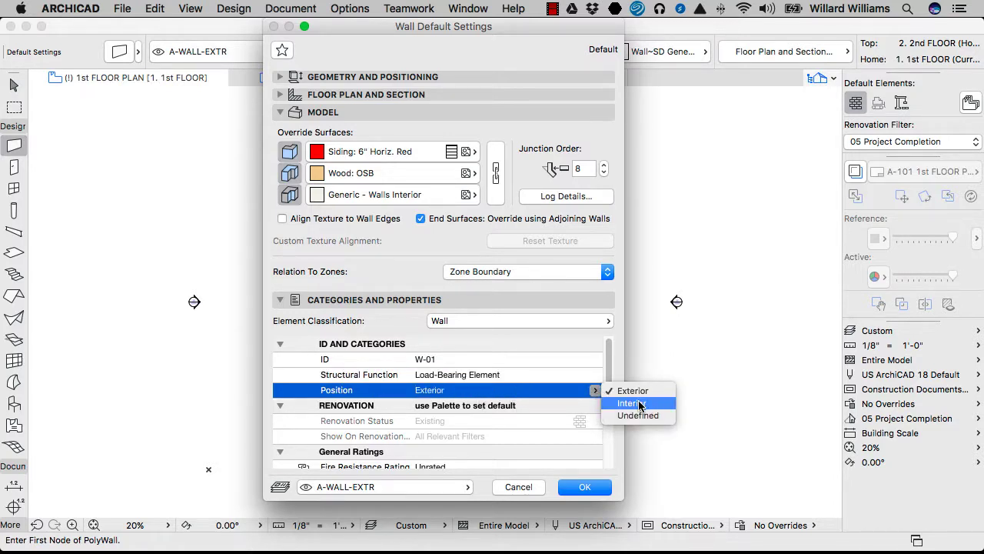
pyautogui.click(504, 399)
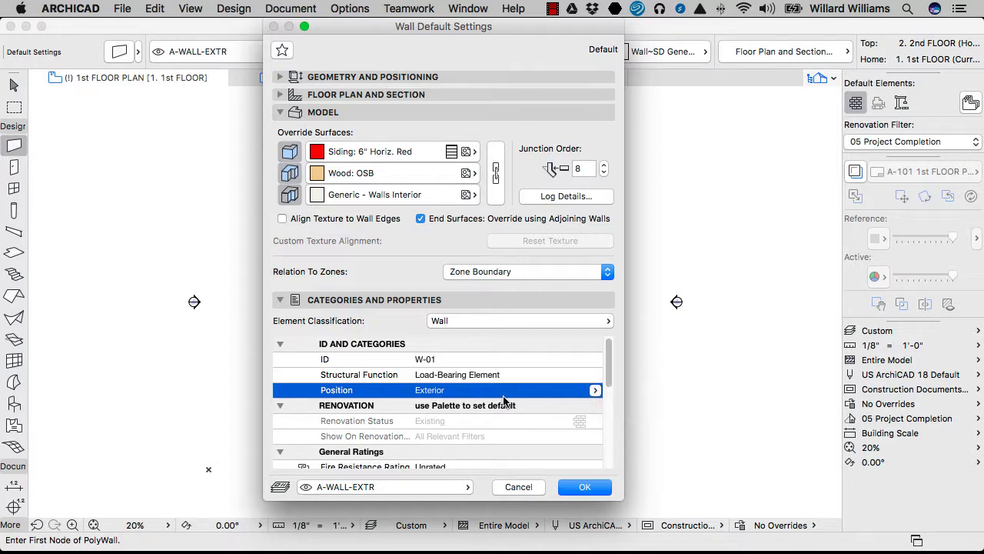
# Set the default wall's Fire Resistance Rating to 2 hour
pyautogui.scroll(-5, 542, 406)
pyautogui.scroll(4, 544, 400)
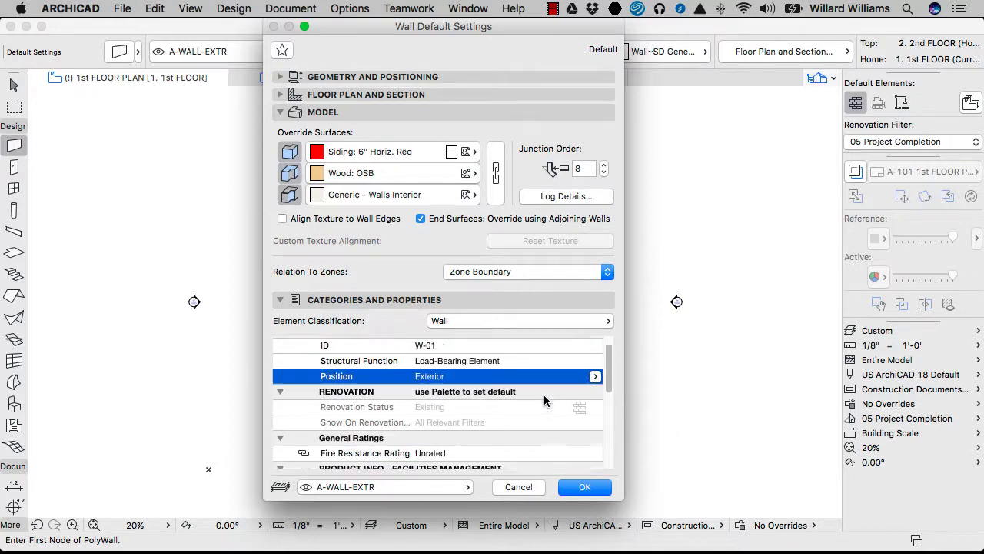
pyautogui.scroll(1, 544, 400)
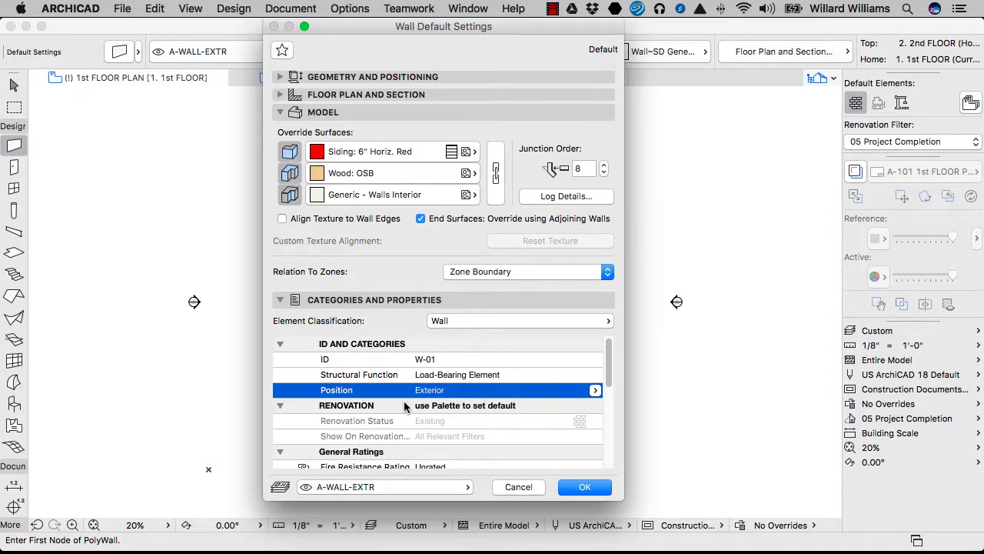
pyautogui.scroll(-2, 426, 400)
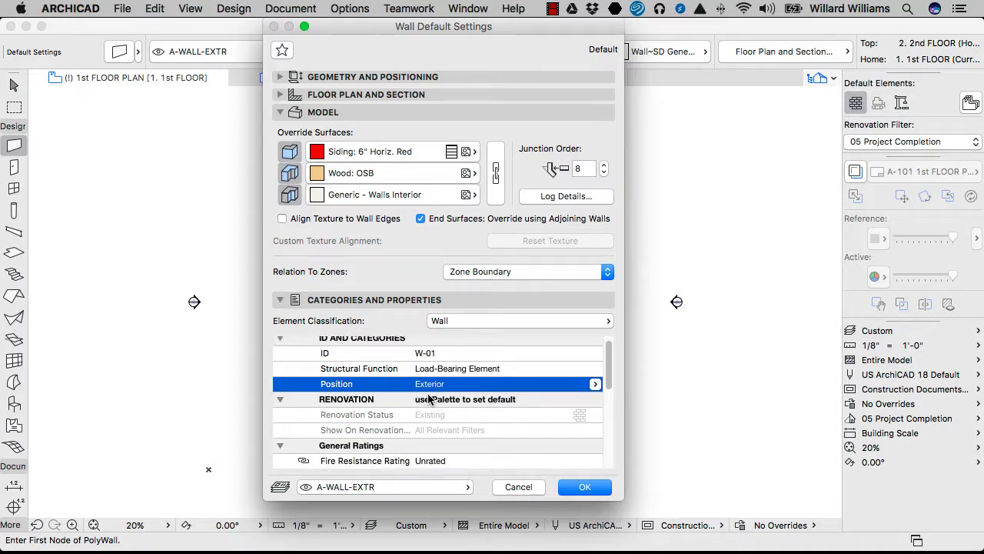
pyautogui.scroll(-6, 434, 399)
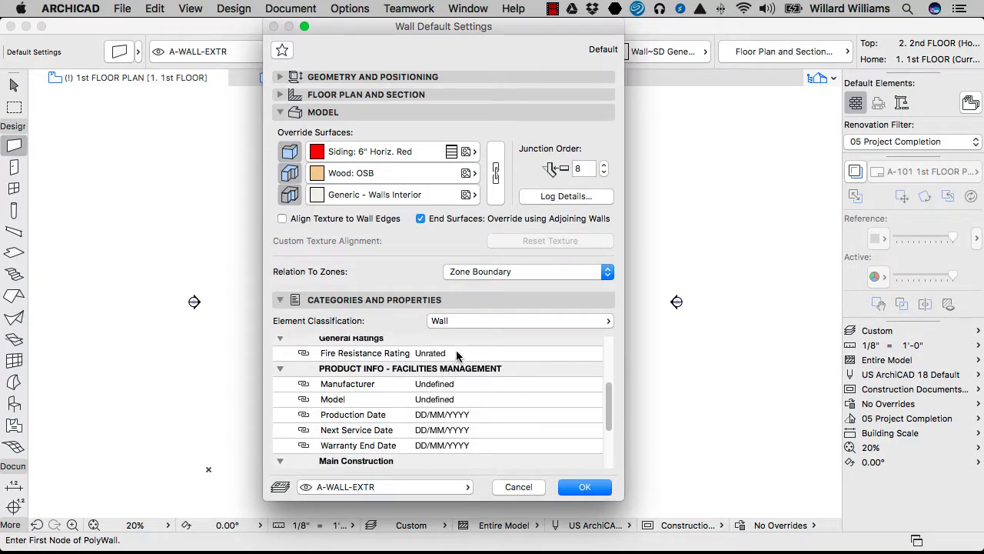
pyautogui.click(457, 356)
pyautogui.click(595, 353)
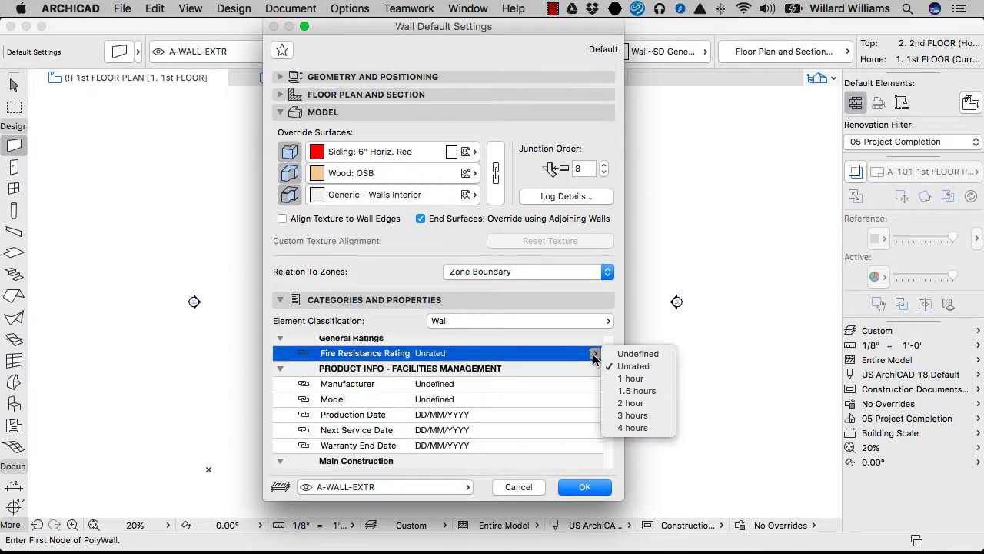
pyautogui.click(634, 402)
# Set the default wall's Construction Type to Interior bearing walls, and discard the changes to the wall defaults
pyautogui.scroll(-3, 515, 367)
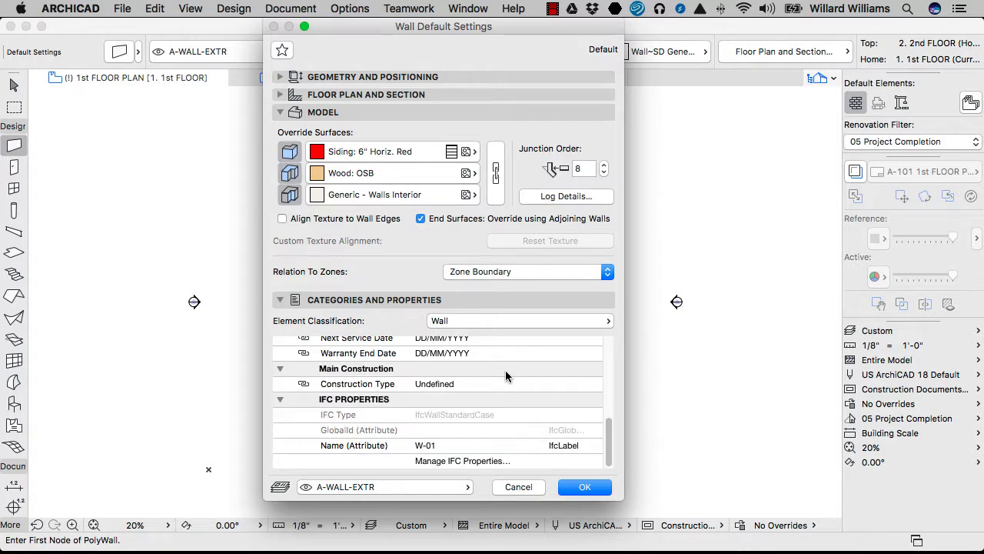
pyautogui.click(502, 382)
pyautogui.click(595, 384)
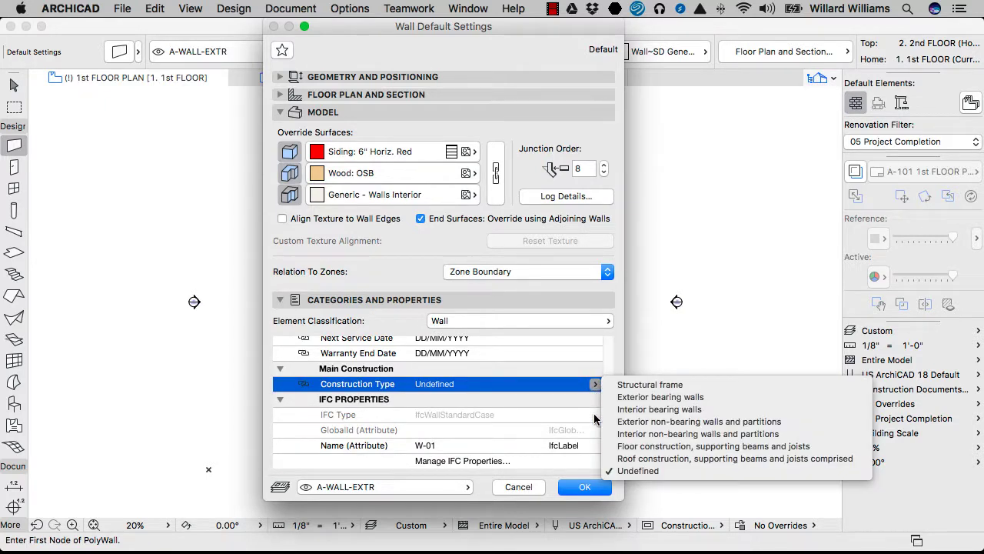
pyautogui.click(638, 409)
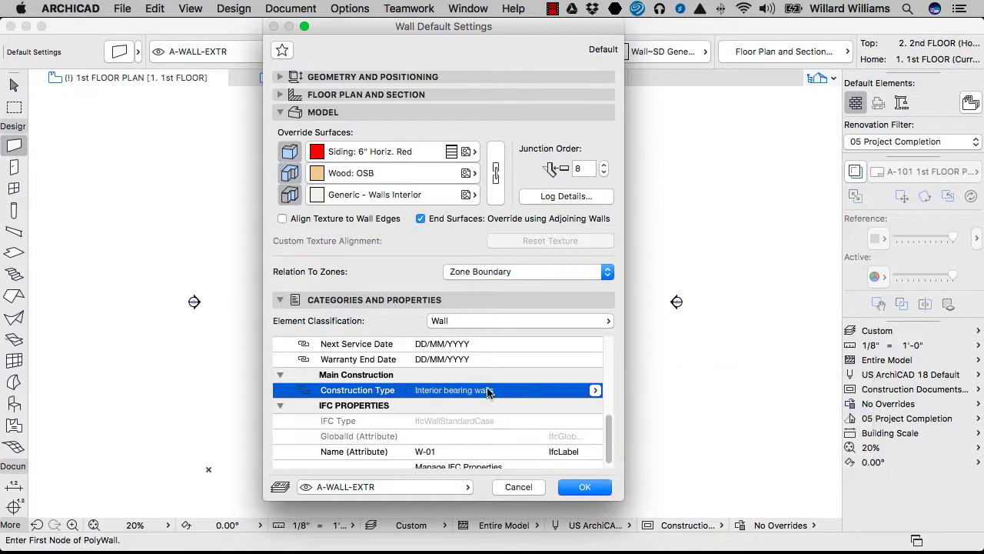
pyautogui.scroll(-1, 509, 387)
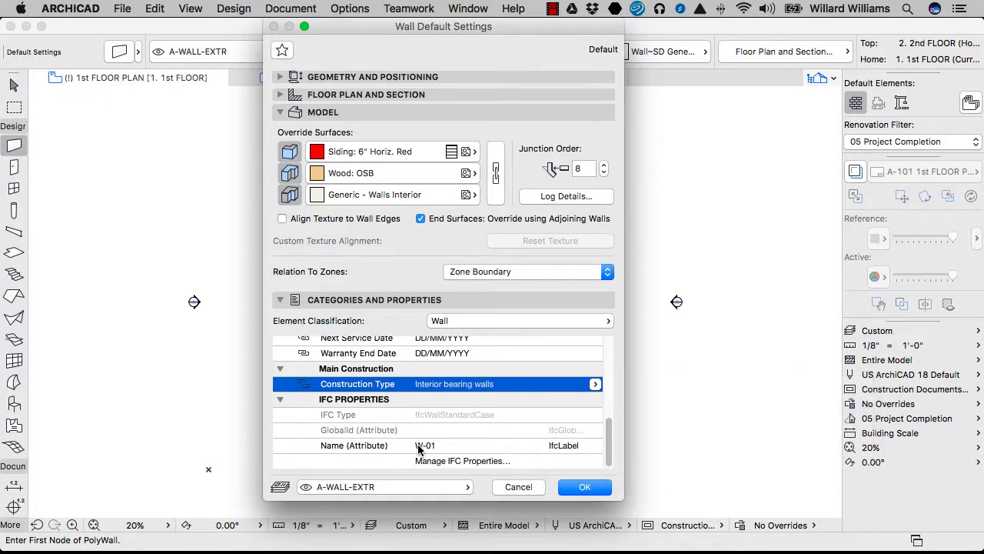
pyautogui.moveTo(609, 442); pyautogui.dragTo(610, 344)
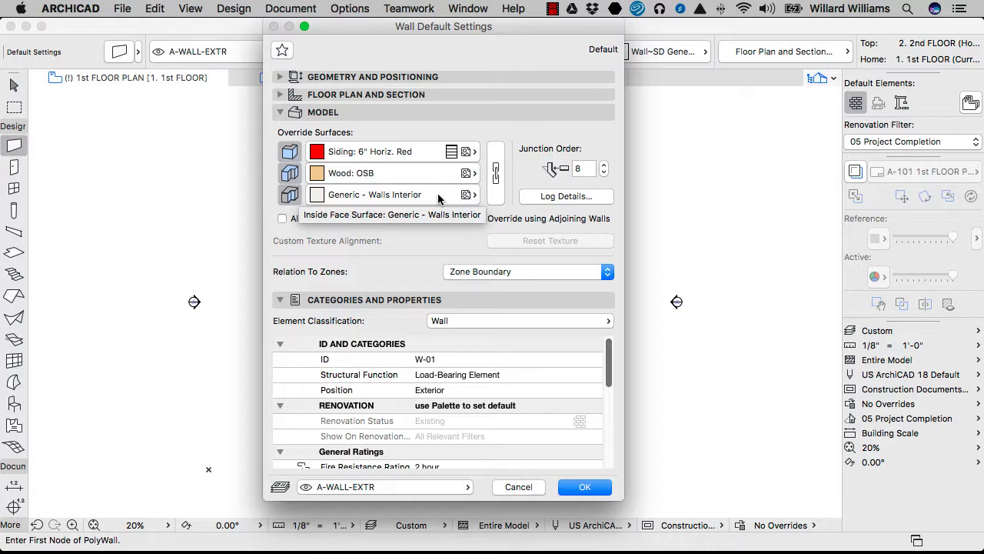
pyautogui.press('Escape')
pyautogui.press('Escape')
# Change the default wall's structure to the composite Wall Wd+Gyp; 4_3/4"
pyautogui.doubleClick(12, 145)
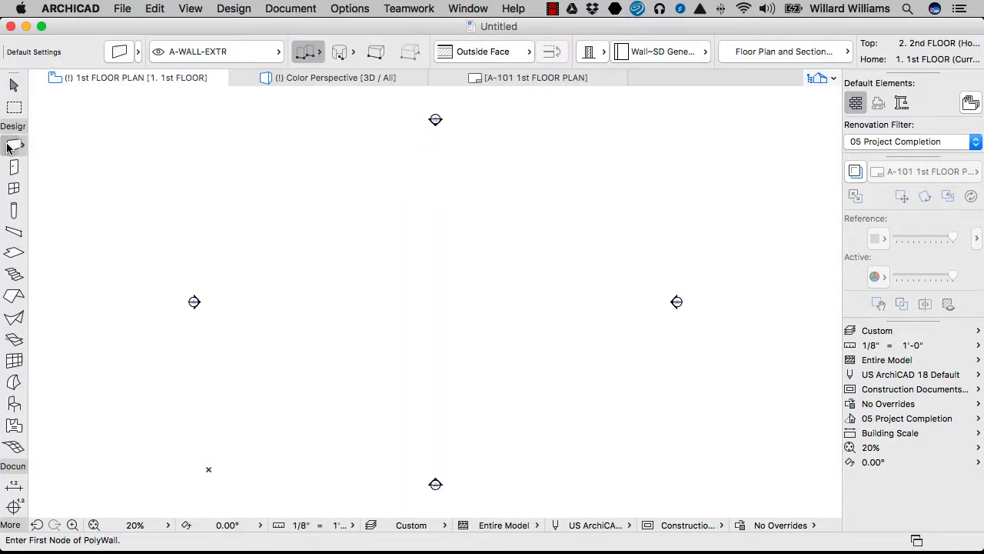
pyautogui.click(377, 79)
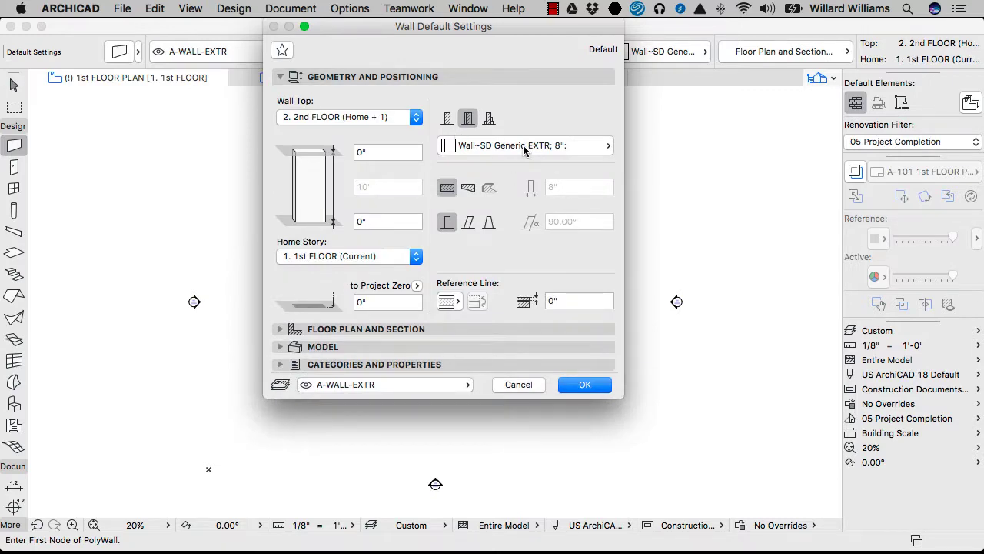
pyautogui.click(523, 145)
pyautogui.click(653, 350)
pyautogui.click(585, 384)
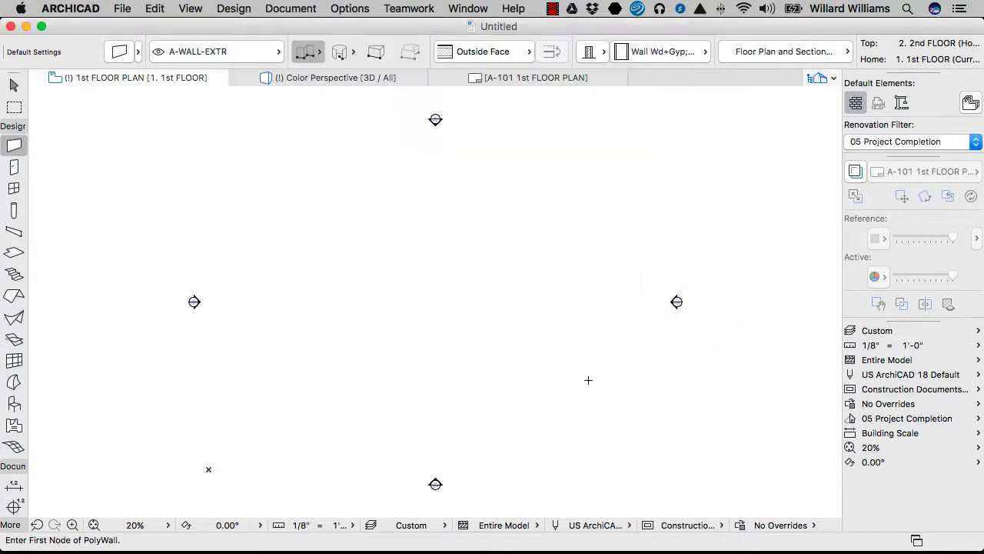
# Draw a vertical wall slightly left of the middle of the area between the four elevation markers
pyautogui.click(374, 206)
pyautogui.click(373, 425)
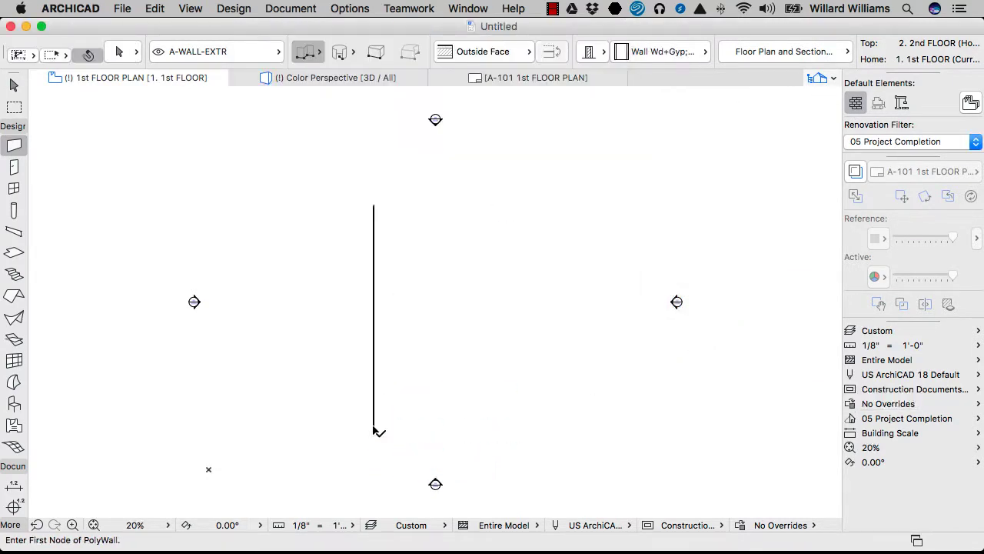
pyautogui.scroll(10, 382, 228)
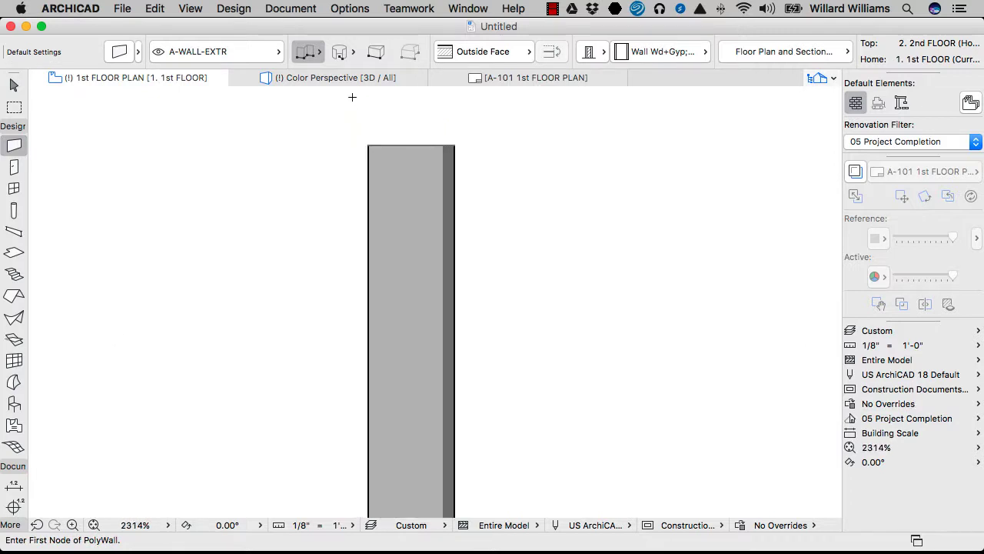
pyautogui.scroll(-2, 487, 193)
# Select the vertical wall and switch the model view options to Drafting, Detailed
pyautogui.press('super+a')
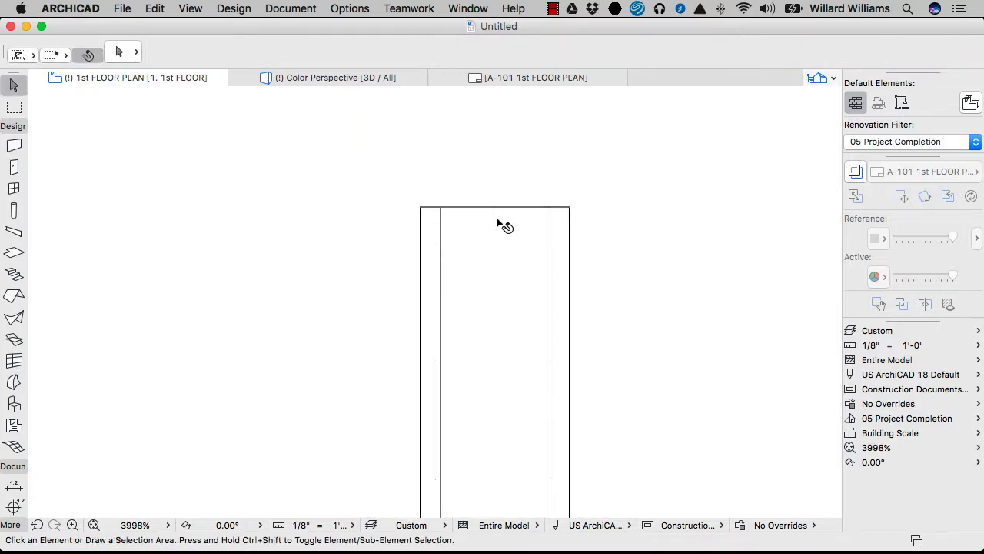
pyautogui.scroll(-4, 481, 168)
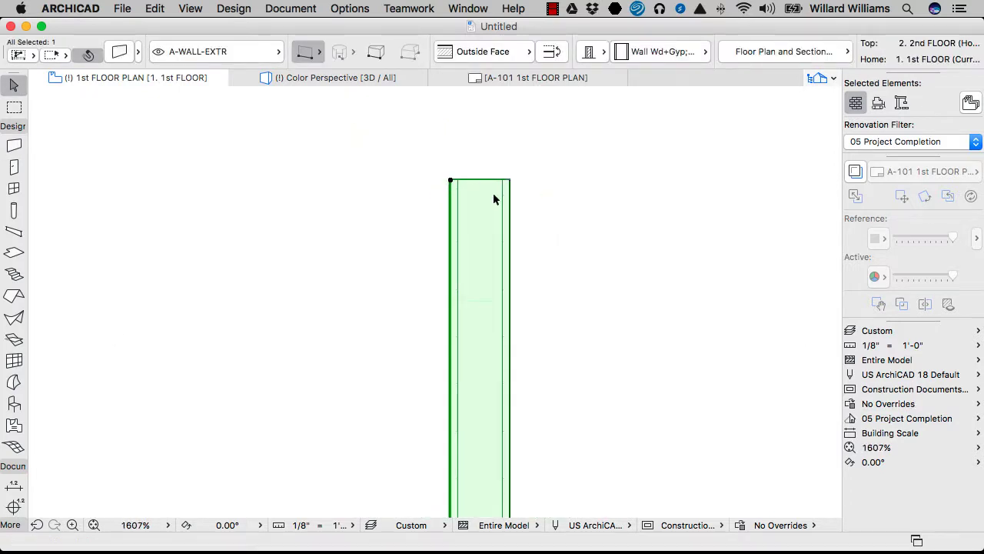
pyautogui.click(893, 359)
pyautogui.click(892, 360)
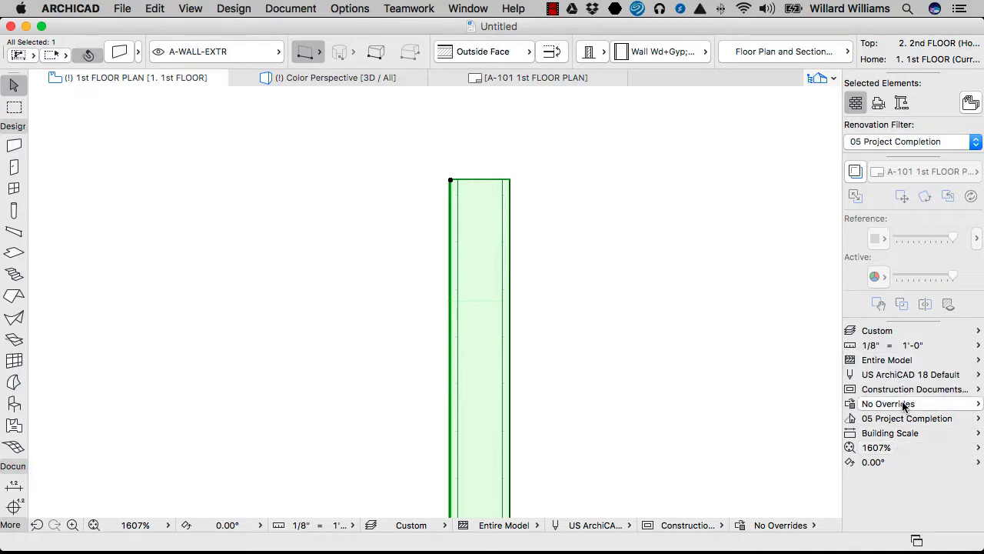
pyautogui.click(904, 392)
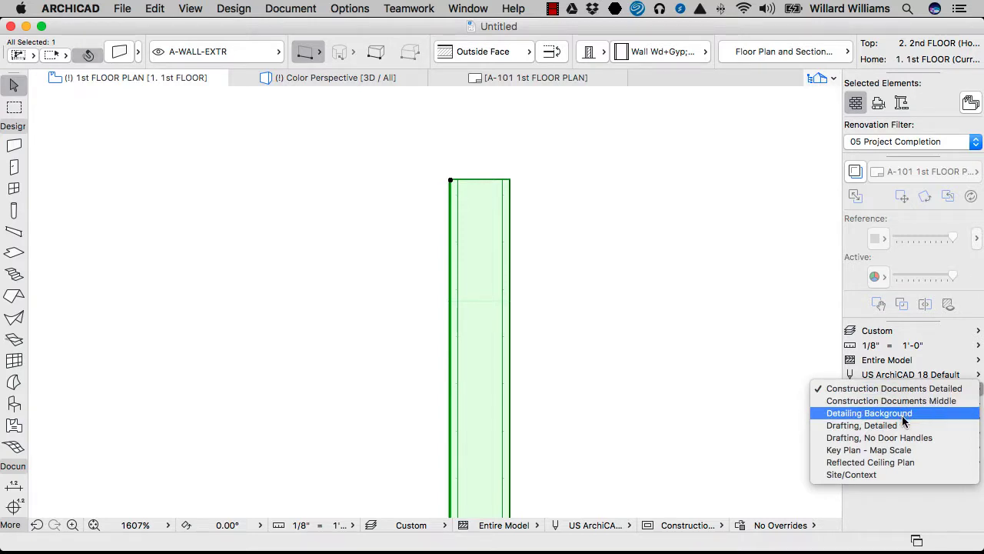
pyautogui.click(895, 425)
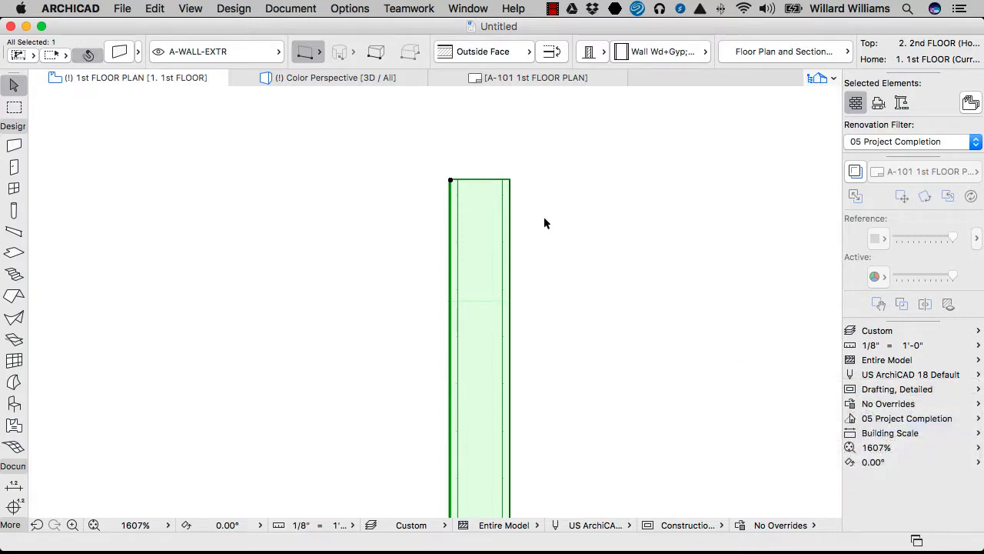
# Apply the Simplified Drawing graphic override combination to the floor plan and deselect the wall
pyautogui.click(543, 212)
pyautogui.click(487, 223)
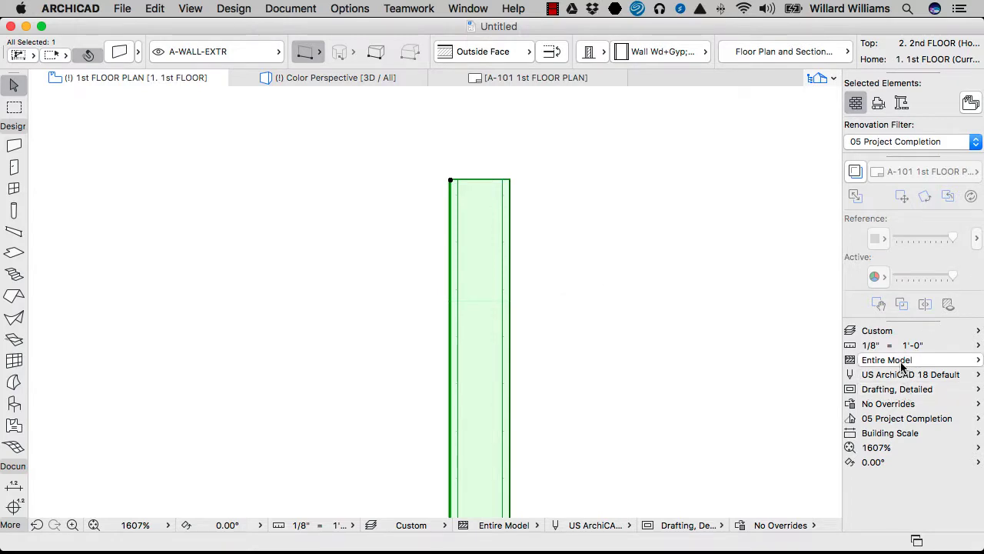
pyautogui.click(893, 404)
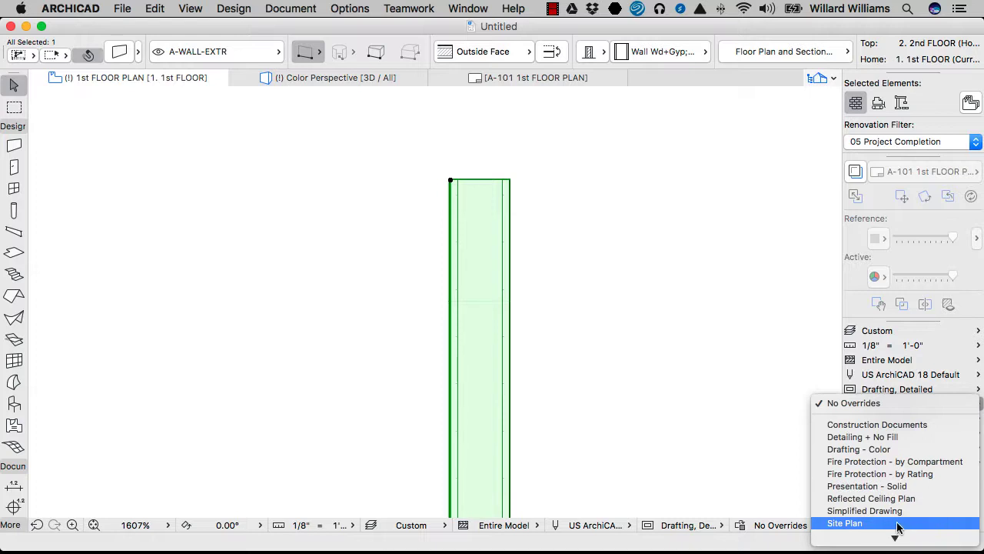
pyautogui.click(838, 511)
pyautogui.click(550, 260)
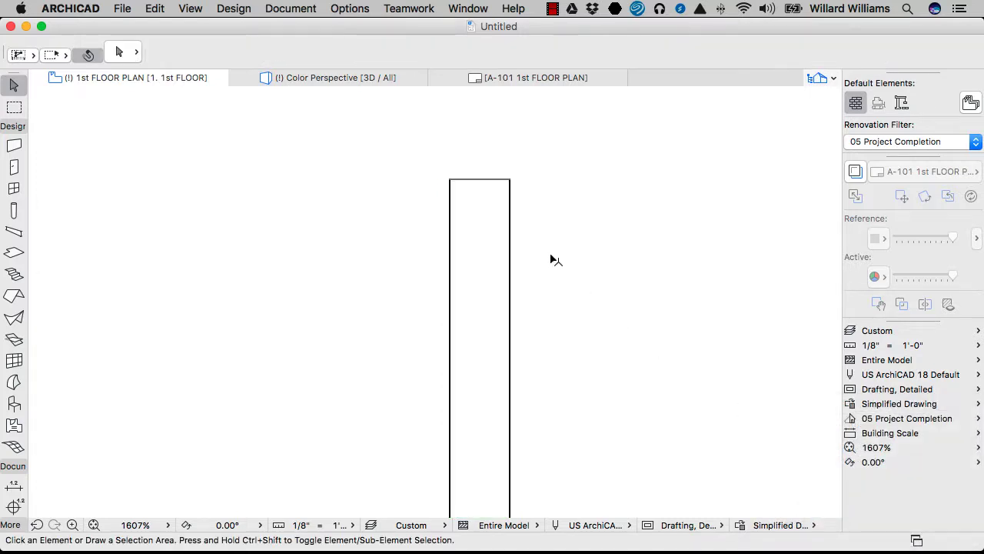
# Draw a horizontal wall across the vertical wall near its upper end, using that wall's settings, and select the new wall
pyautogui.scroll(5, 457, 190)
pyautogui.click(514, 262)
pyautogui.scroll(-15, 485, 170)
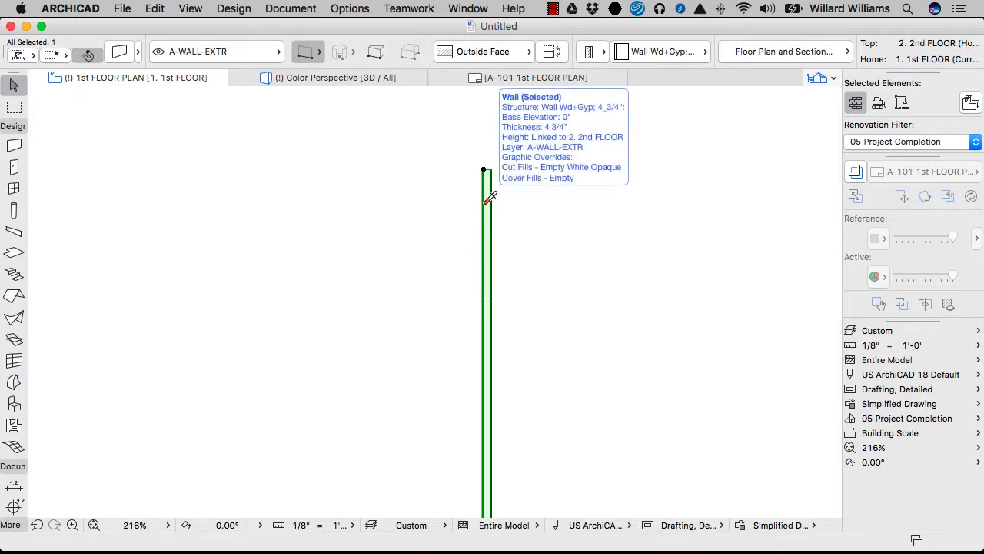
pyautogui.keyDown('alt'); pyautogui.click(484, 204); pyautogui.keyUp('alt')
pyautogui.click(376, 202)
pyautogui.doubleClick(620, 201)
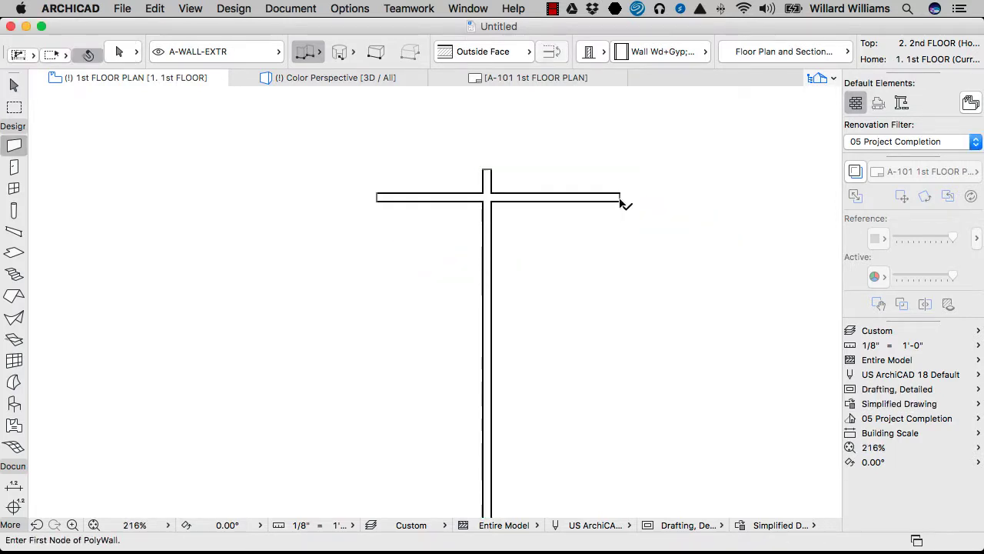
pyautogui.press('Escape')
pyautogui.click(589, 201)
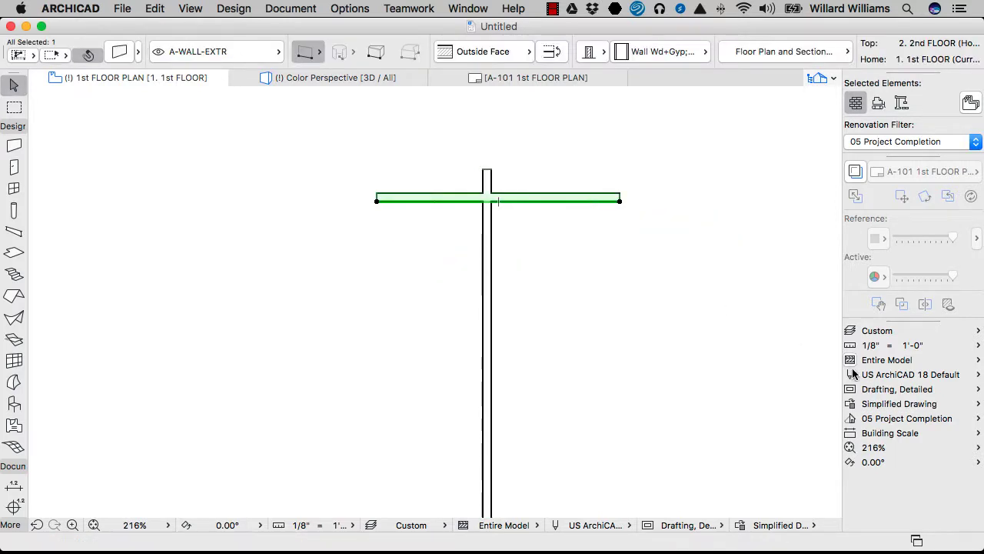
# Apply the Construction Documents graphic override combination to the floor plan and deselect the horizontal wall
pyautogui.click(888, 405)
pyautogui.click(879, 423)
pyautogui.scroll(10, 484, 189)
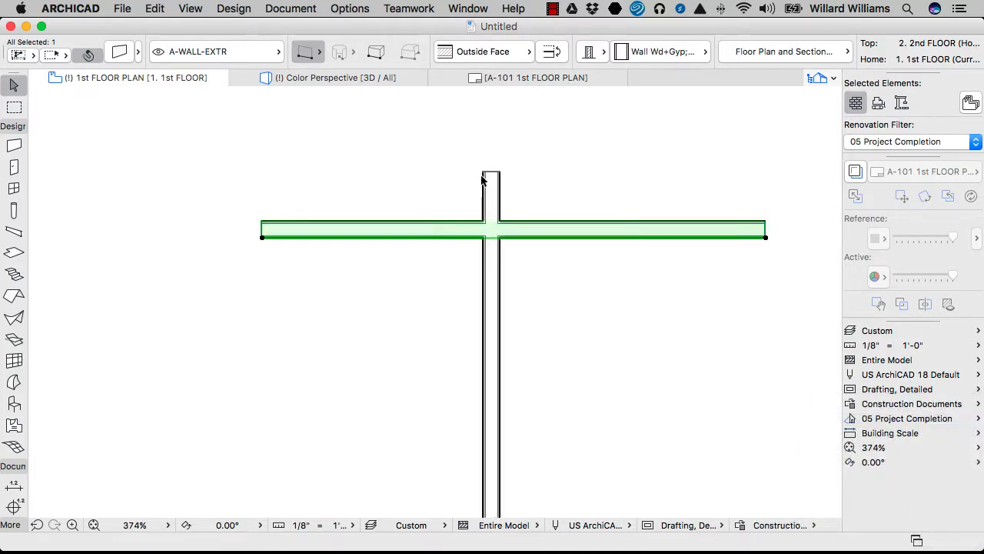
pyautogui.click(380, 221)
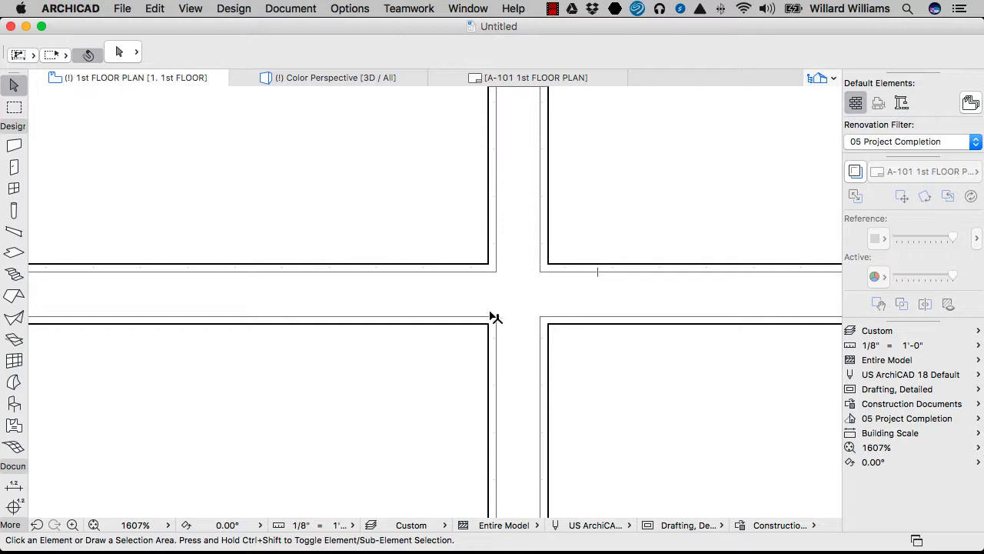
# Change the horizontal wall's structure from composite to basic and check its junction with the vertical wall
pyautogui.scroll(-4, 492, 318)
pyautogui.click(530, 263)
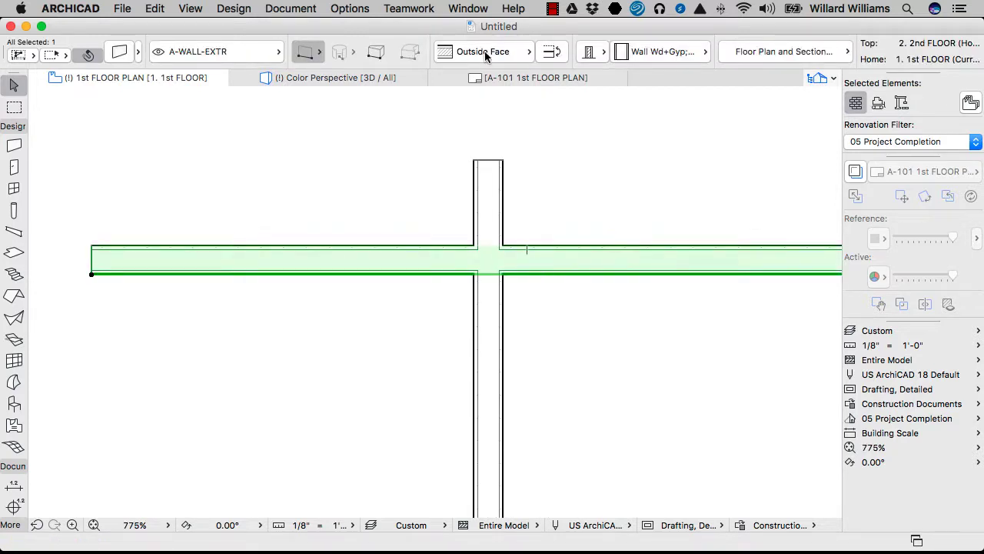
pyautogui.click(590, 54)
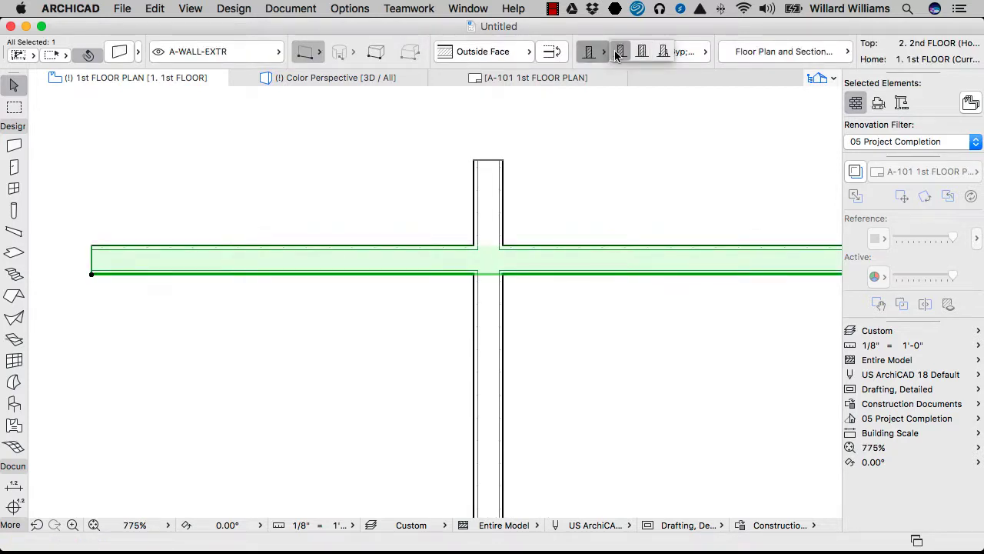
pyautogui.click(576, 165)
pyautogui.scroll(6, 492, 250)
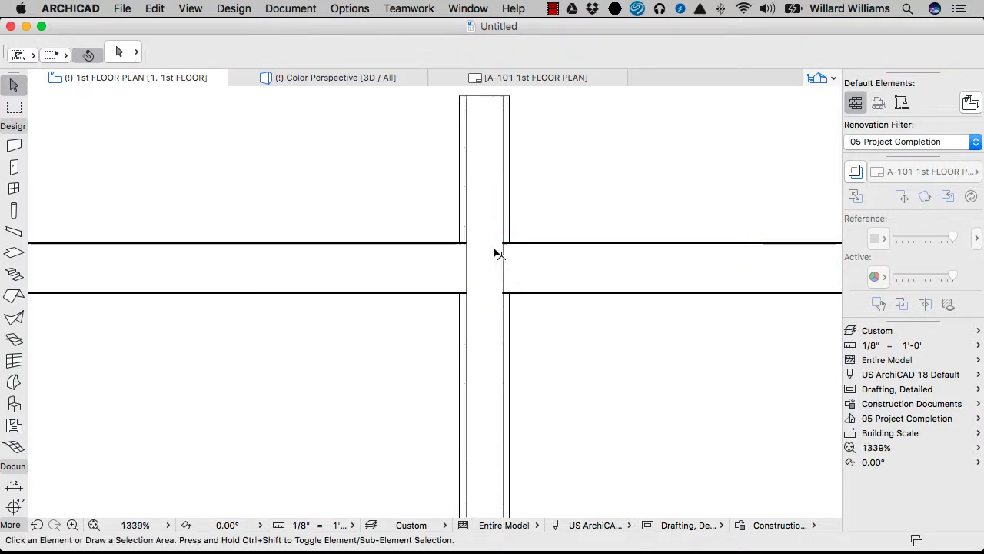
pyautogui.click(597, 300)
pyautogui.scroll(-6, 479, 198)
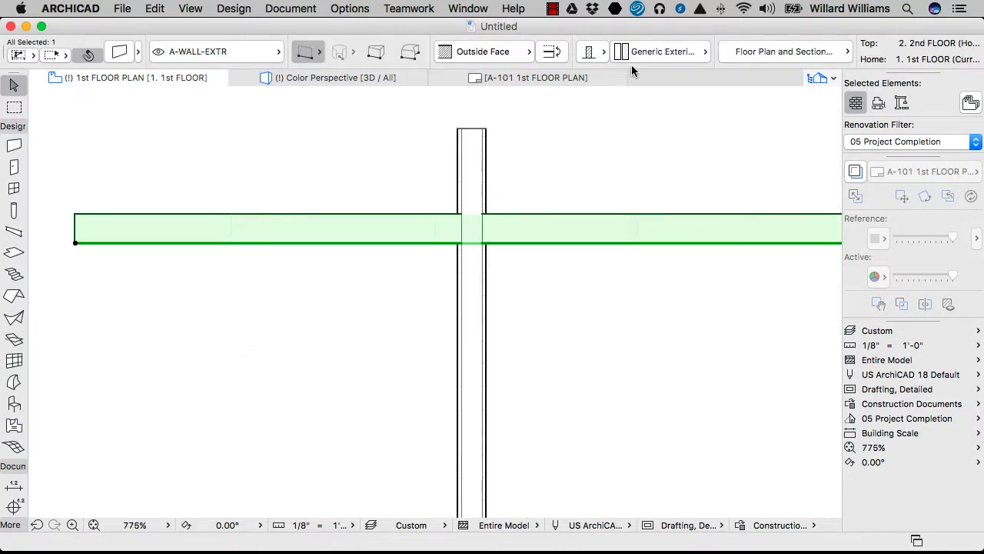
pyautogui.click(559, 151)
pyautogui.scroll(6, 462, 227)
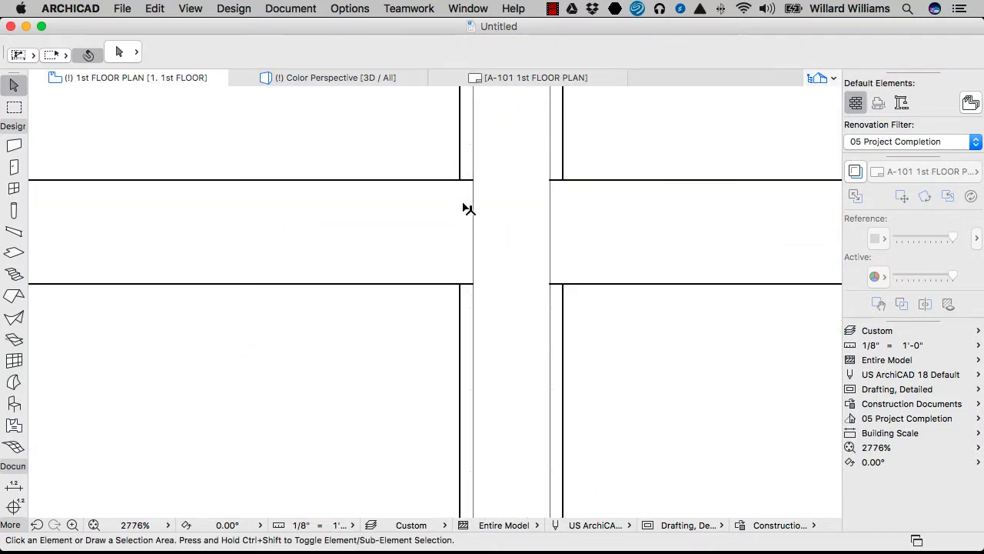
pyautogui.scroll(-2, 464, 225)
pyautogui.scroll(-3, 466, 221)
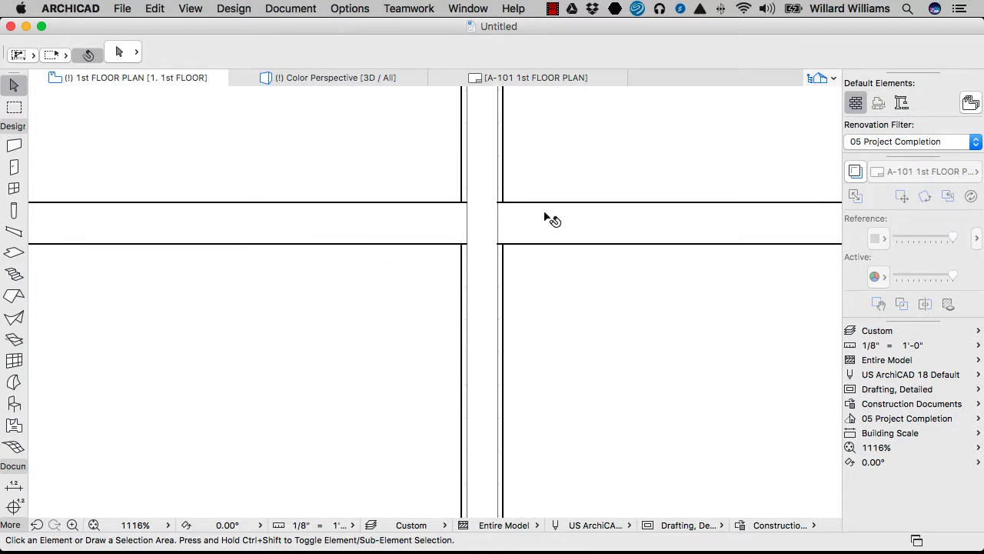
# Set the horizontal wall's building material to Concrete Precast and deselect the wall
pyautogui.click(536, 229)
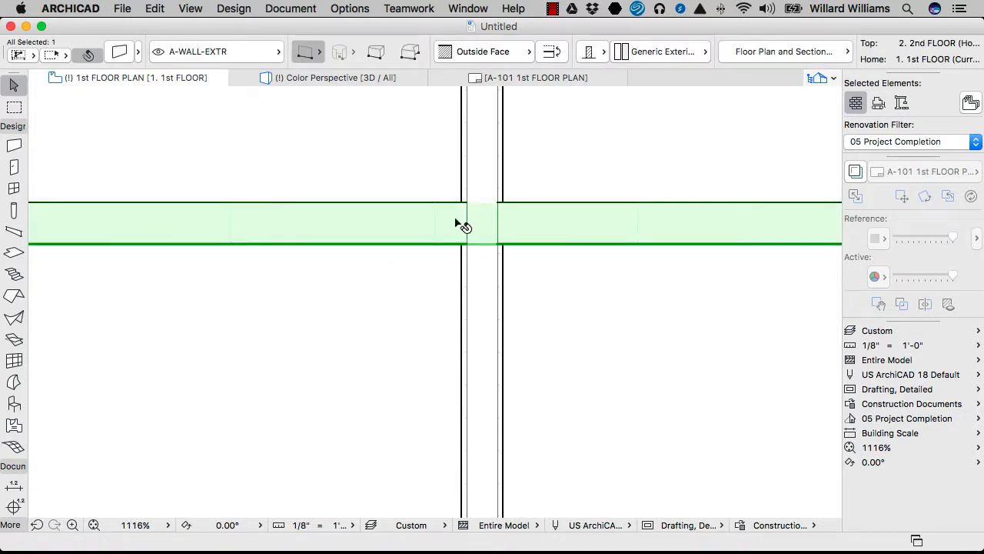
pyautogui.scroll(4, 419, 245)
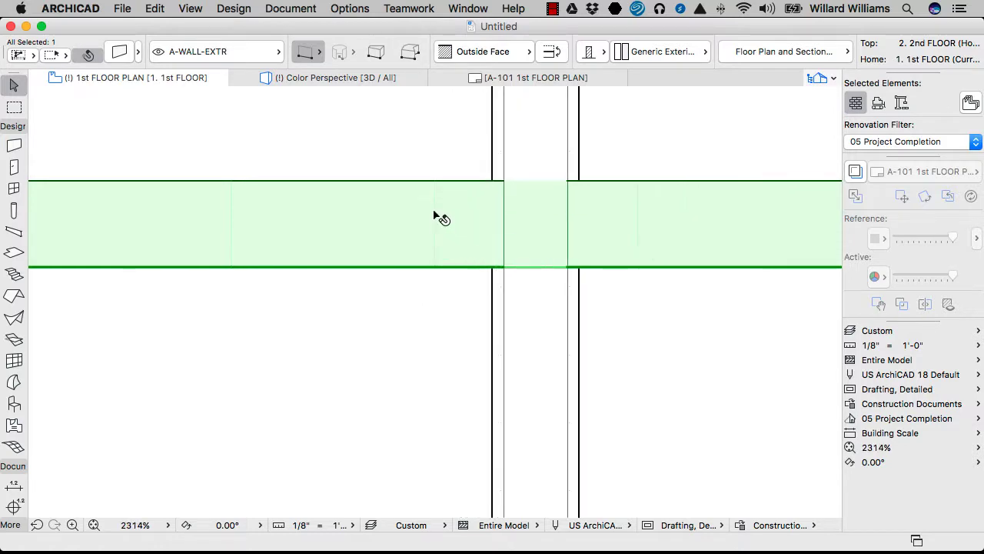
pyautogui.click(686, 51)
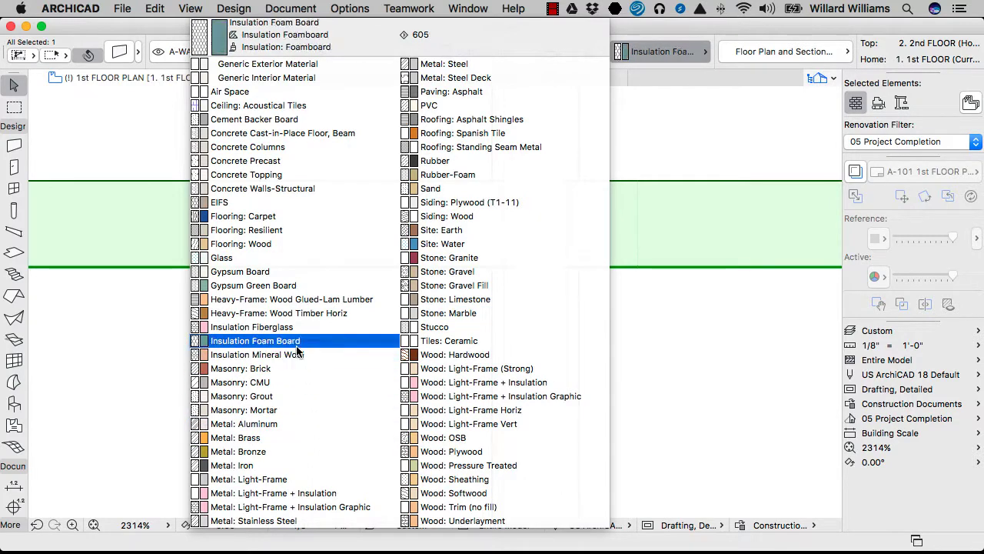
pyautogui.click(254, 160)
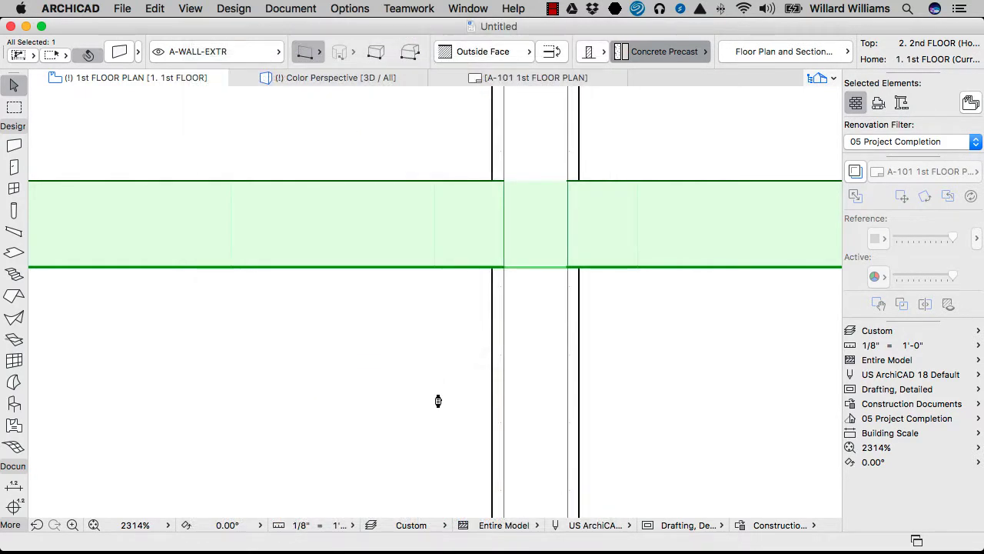
pyautogui.click(415, 344)
pyautogui.scroll(-5, 400, 277)
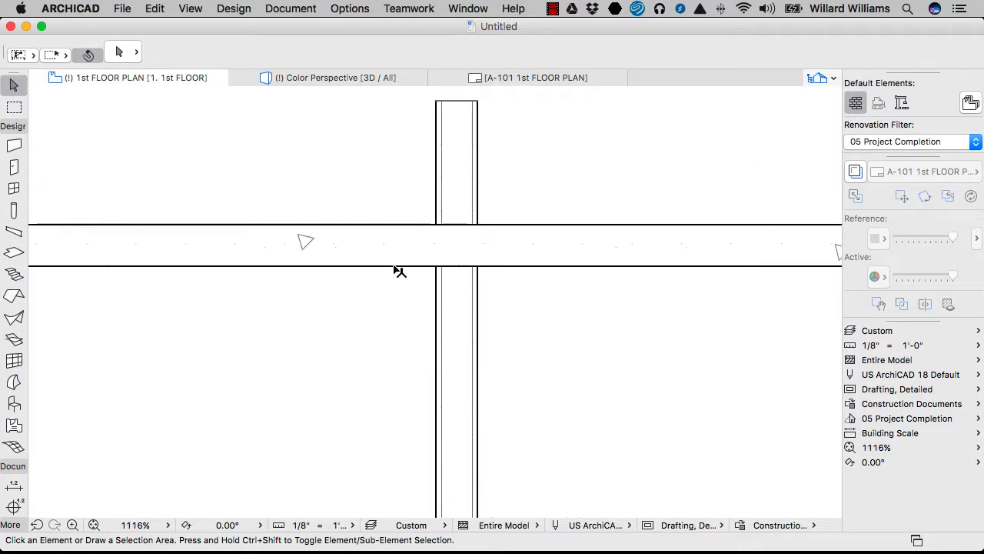
# Examine how the Concrete Precast wall intersects the vertical composite wall, with the horizontal wall unselected and selected
pyautogui.scroll(-5, 523, 188)
pyautogui.scroll(10, 544, 192)
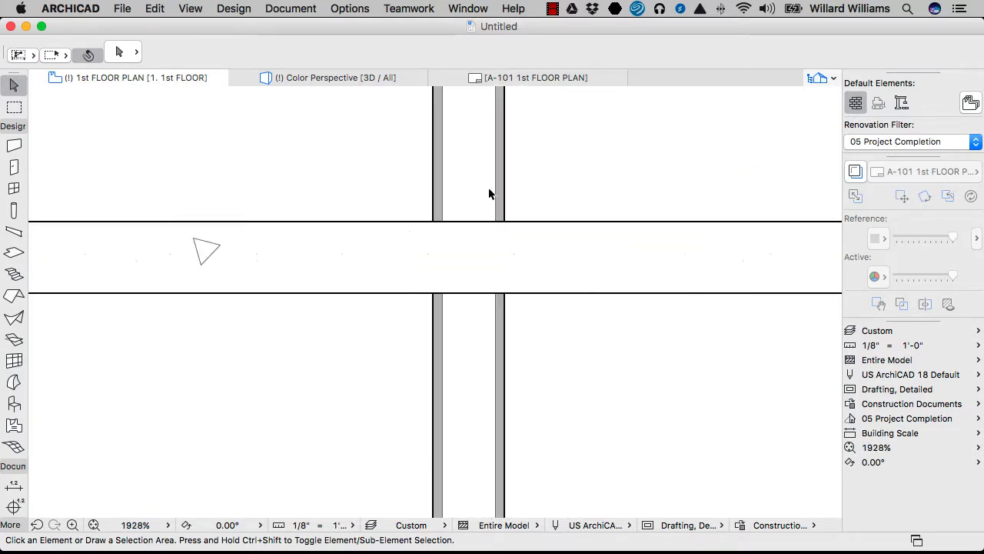
pyautogui.scroll(-4, 507, 245)
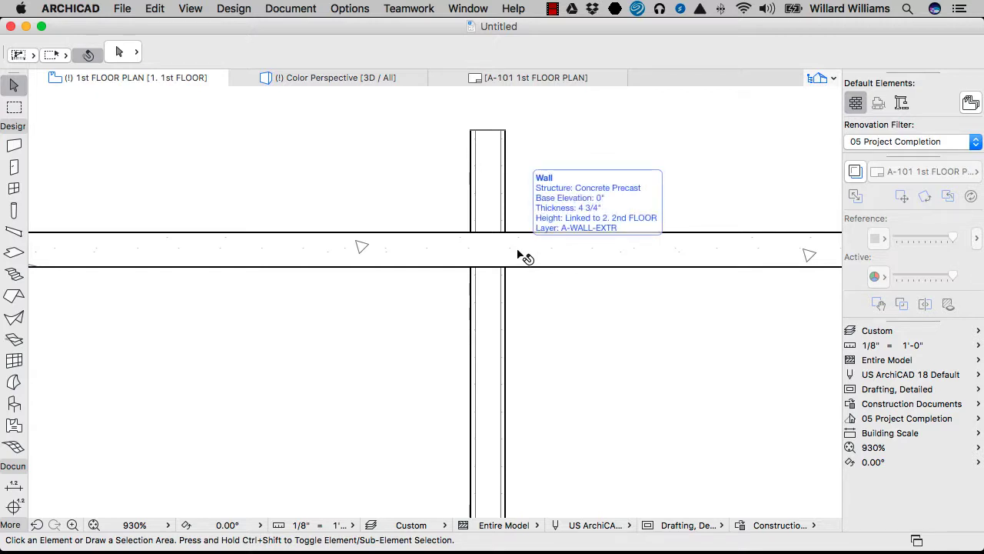
pyautogui.scroll(6, 507, 233)
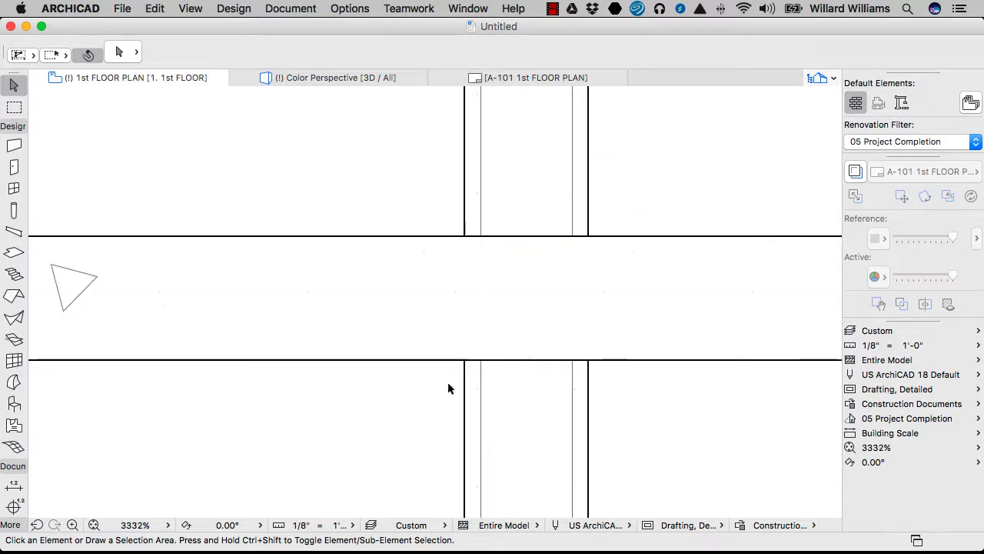
pyautogui.scroll(-8, 576, 233)
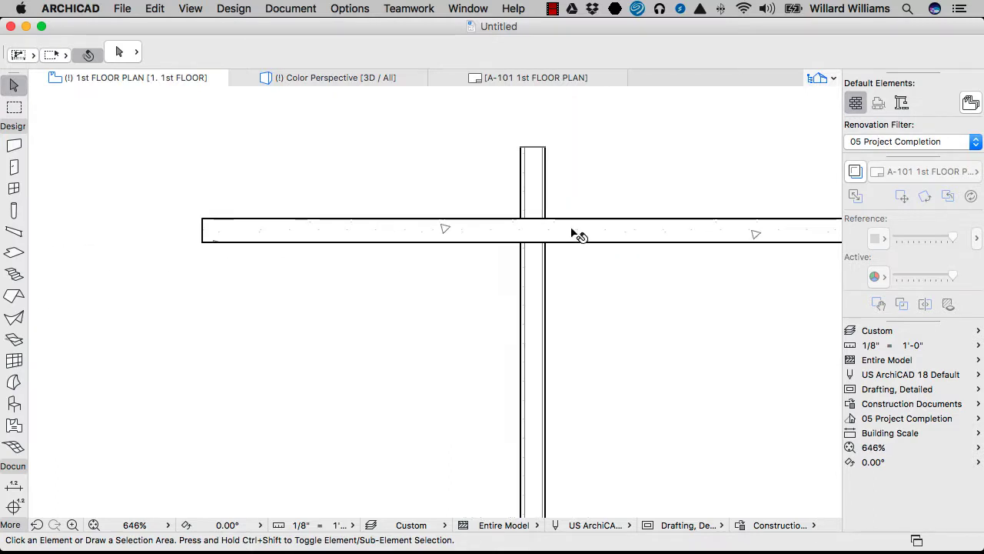
pyautogui.click(268, 222)
pyautogui.scroll(-3, 307, 219)
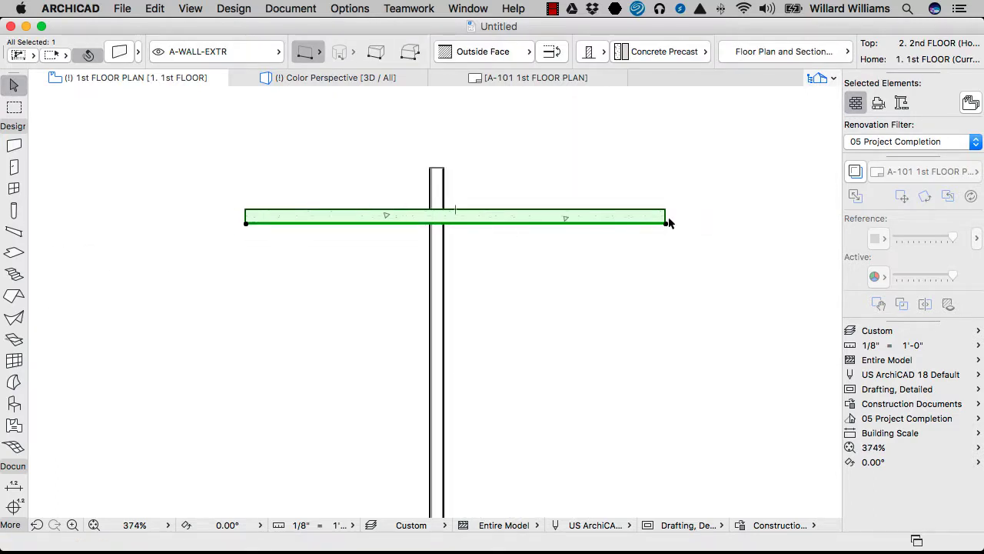
pyautogui.scroll(5, 387, 222)
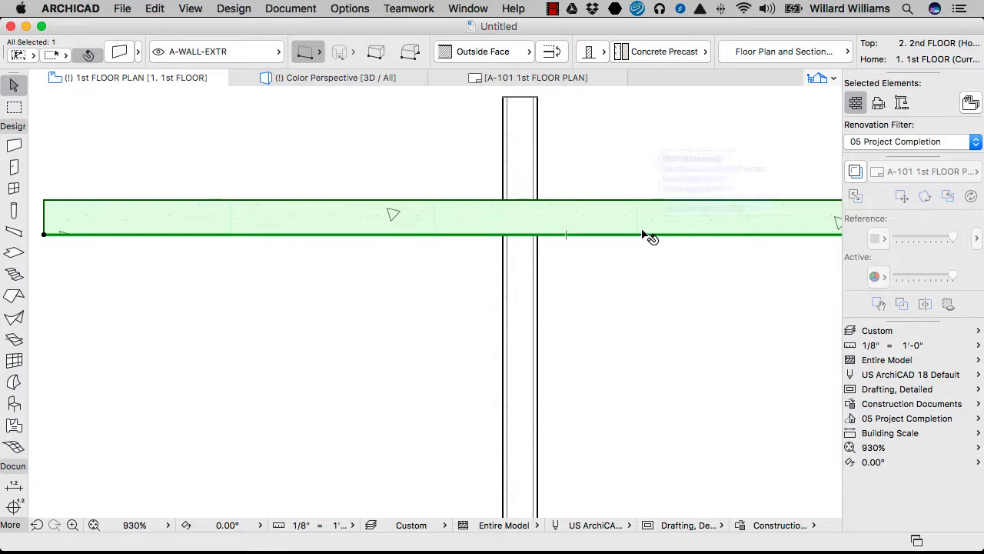
pyautogui.scroll(5, 520, 218)
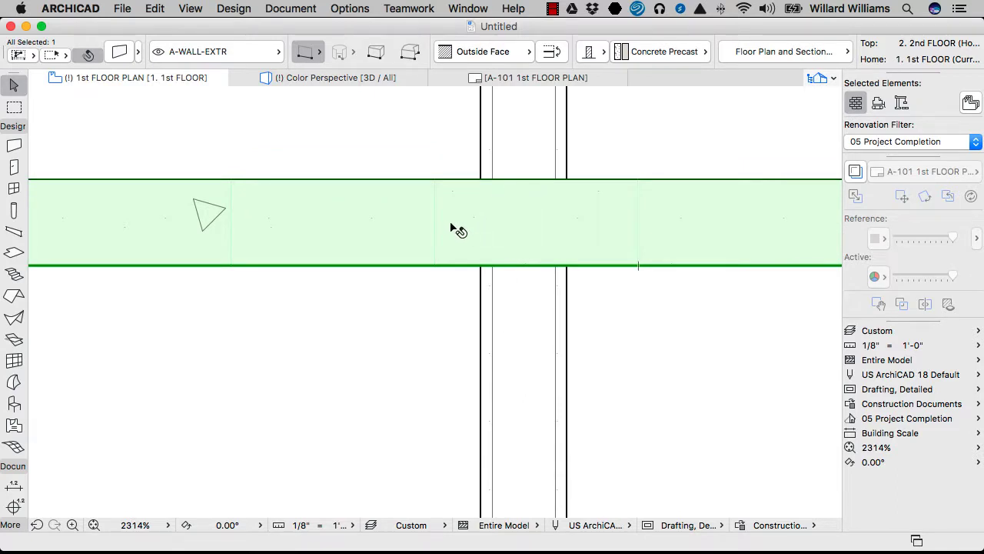
pyautogui.scroll(-3, 454, 229)
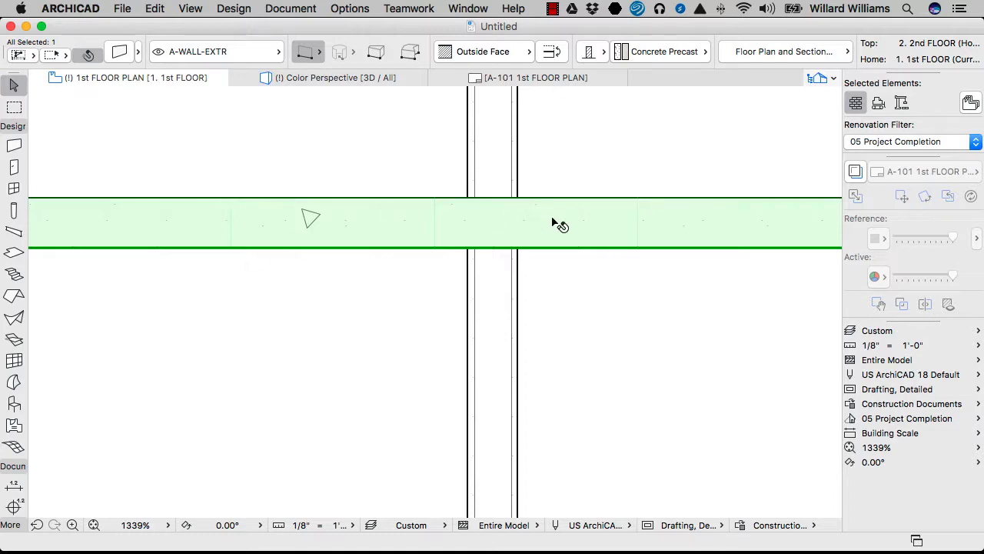
# Set the horizontal wall's building material to Generic Interior Material, deselect the wall and check its junction with the vertical wall
pyautogui.click(678, 59)
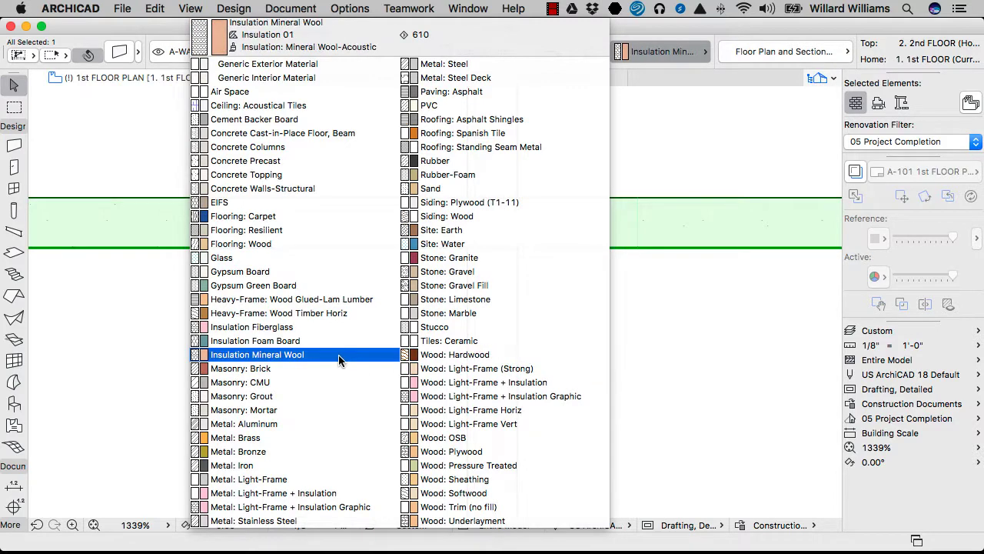
pyautogui.click(369, 77)
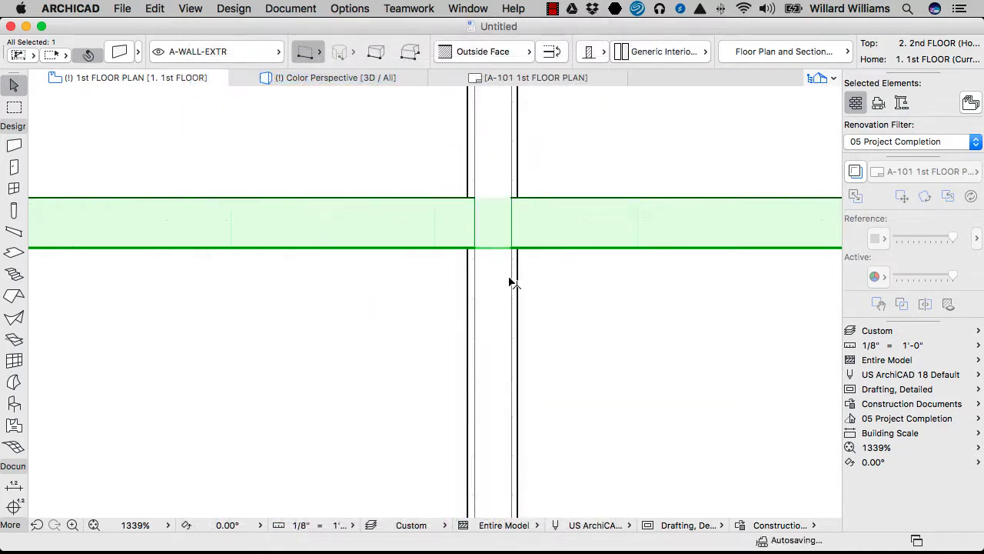
pyautogui.press('Escape')
pyautogui.scroll(5, 508, 311)
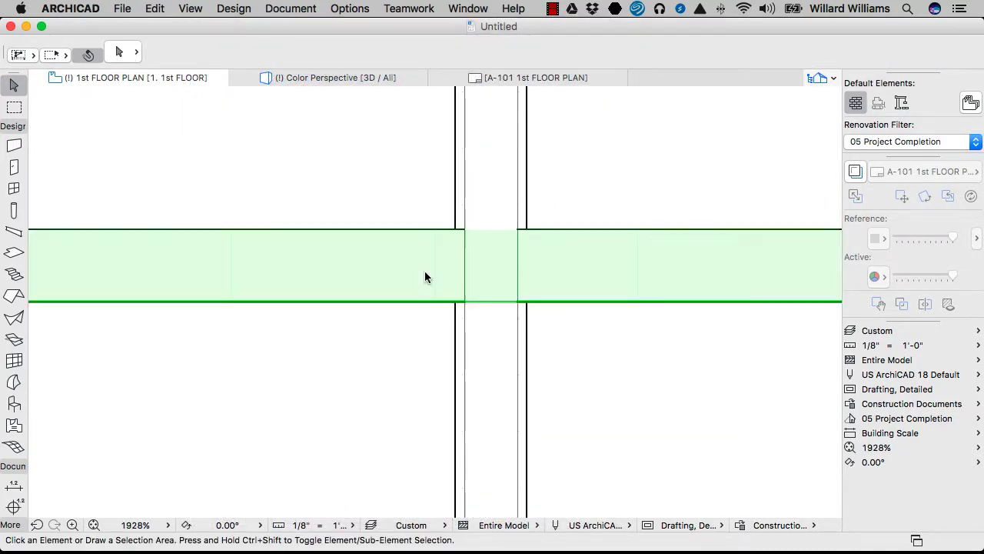
pyautogui.click(424, 271)
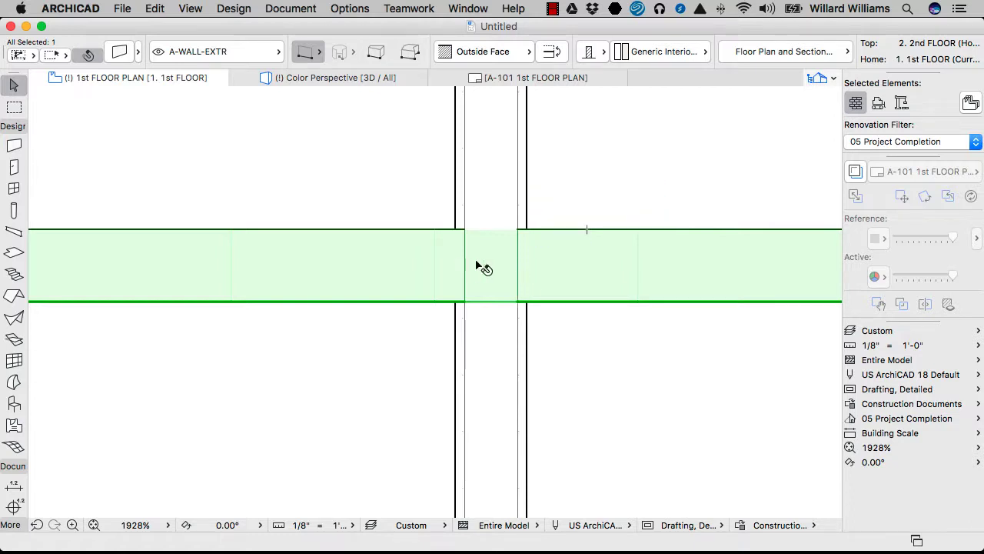
pyautogui.click(578, 347)
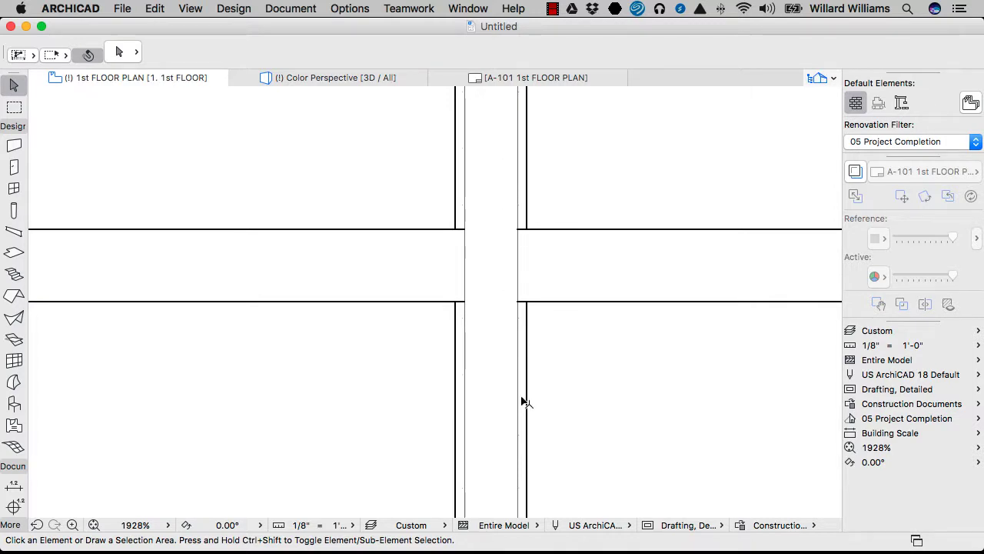
# Switch the horizontal wall's structure back to composite, deselect it and check the intersection with the vertical wall
pyautogui.click(573, 250)
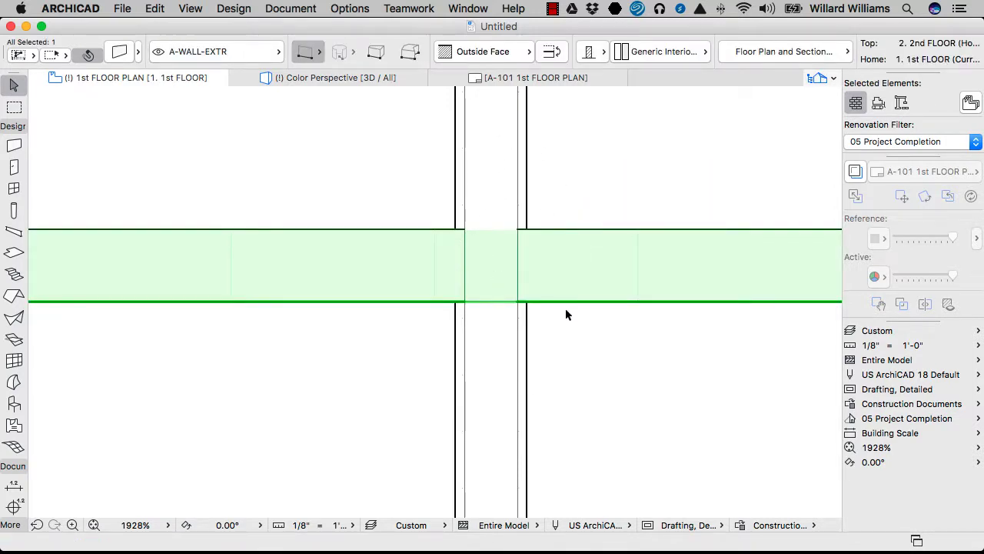
pyautogui.click(599, 53)
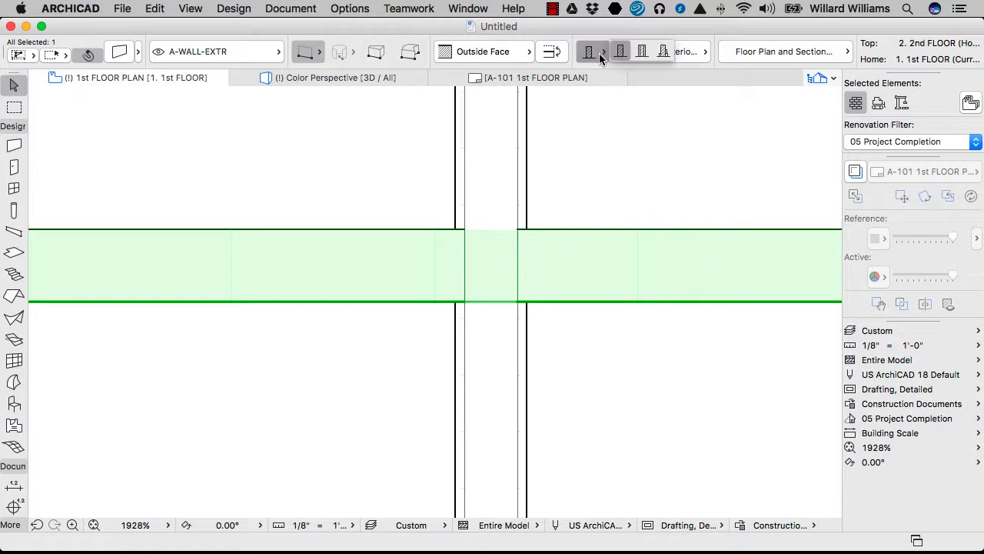
pyautogui.click(641, 52)
pyautogui.click(486, 342)
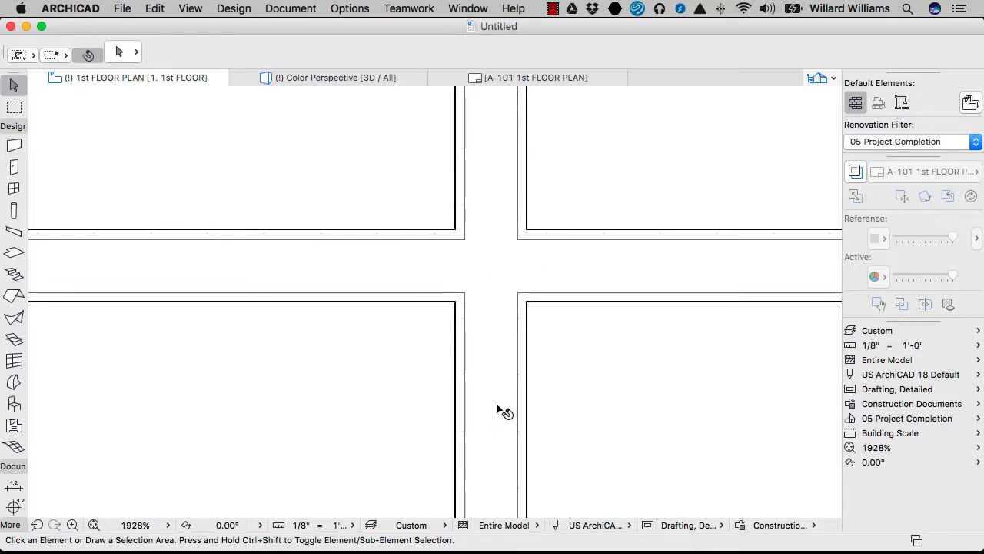
pyautogui.scroll(-3, 567, 247)
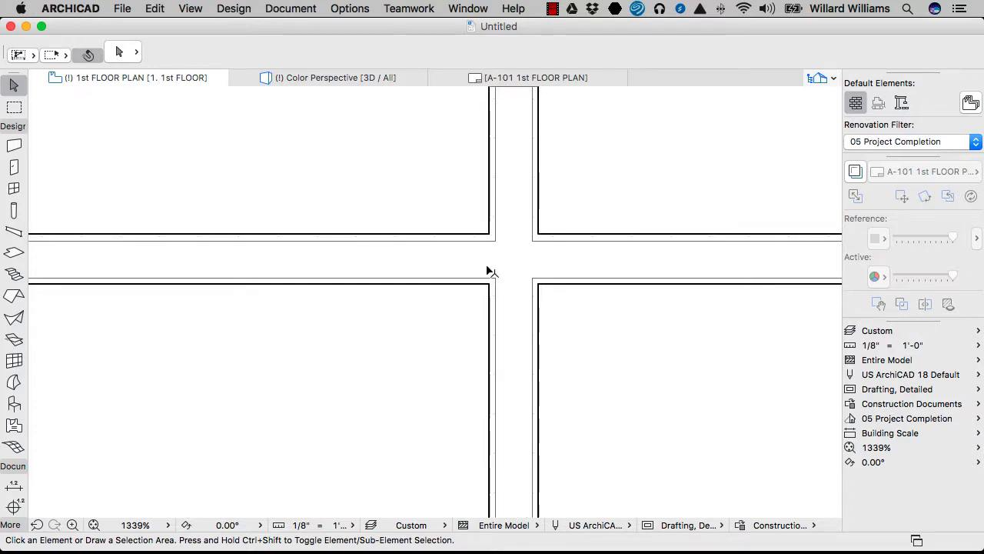
pyautogui.scroll(3, 477, 286)
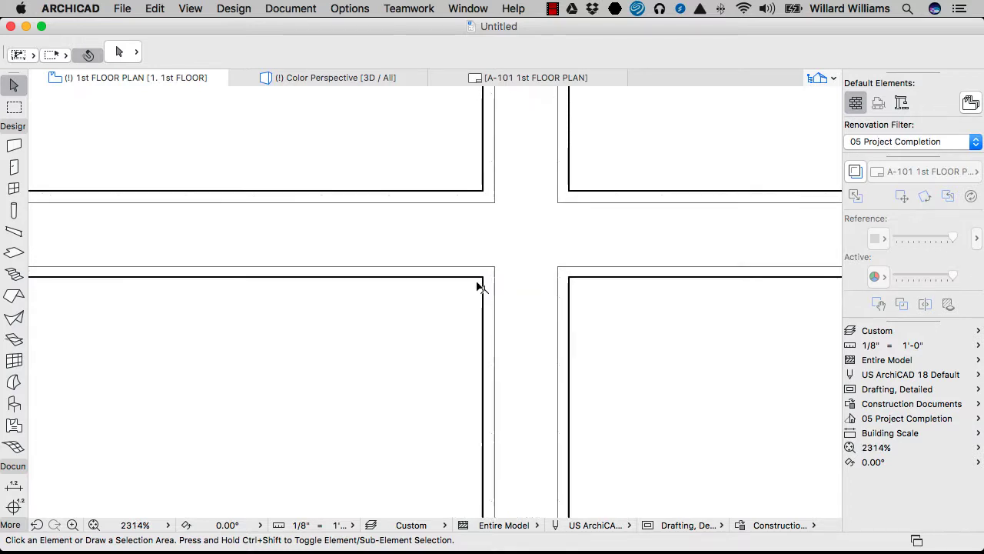
pyautogui.scroll(-10, 520, 284)
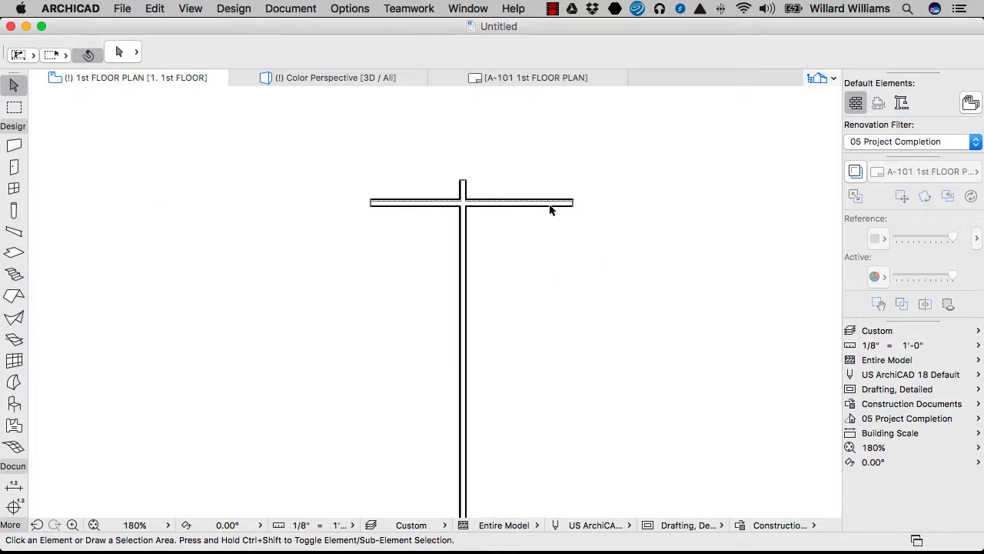
# Clear the wall selection and show all elements of the model in 3D
pyautogui.click(529, 206)
pyautogui.click(484, 246)
pyautogui.rightClick(478, 237)
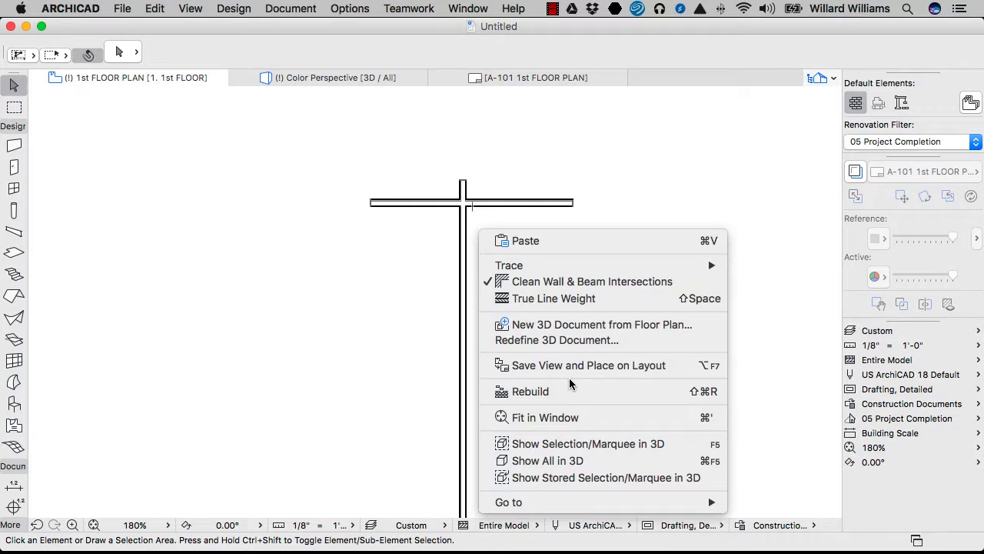
pyautogui.click(561, 461)
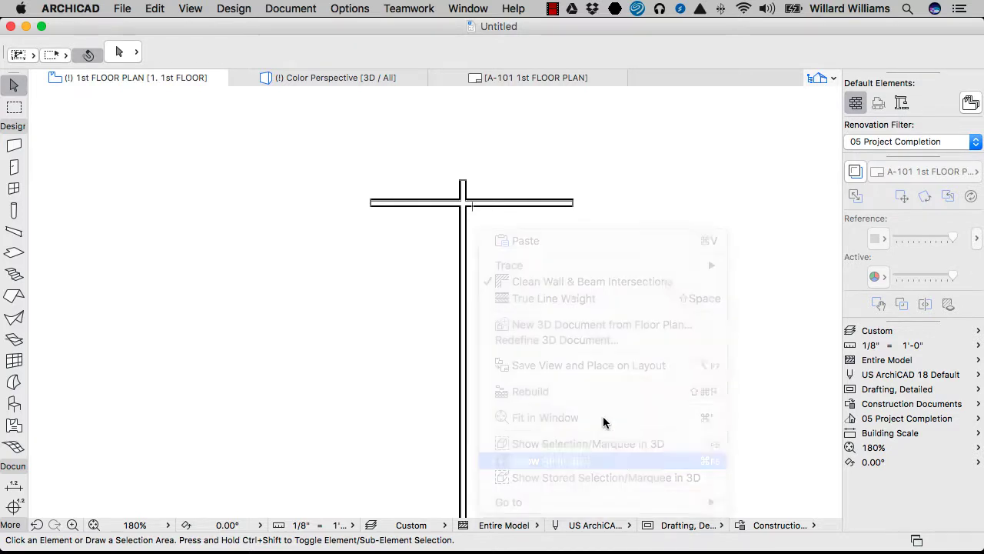
pyautogui.scroll(6, 353, 297)
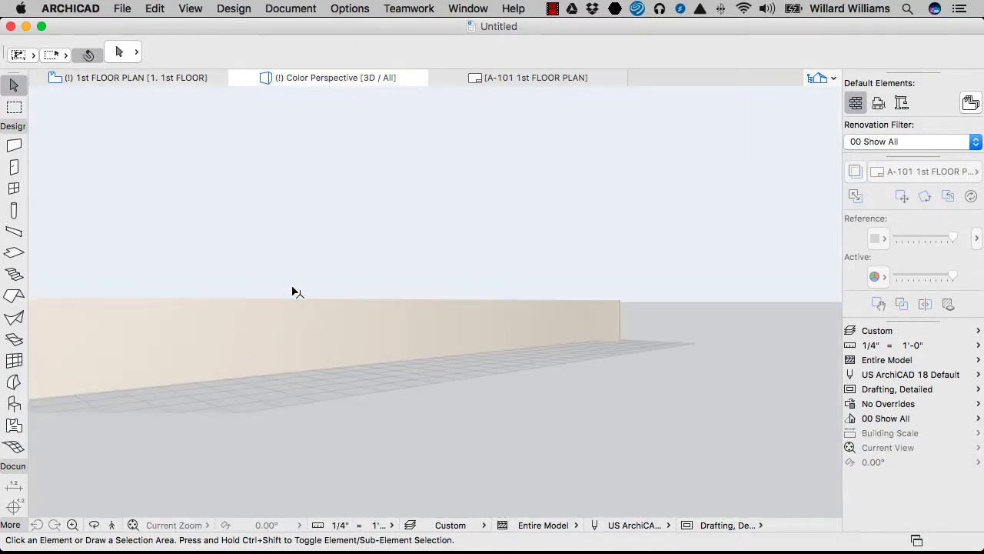
# Change the structure of the wall crossing the long Wd+Gyp wall to an insulated Wall Brick+Wd composite in 3D, leaving it deselected
pyautogui.keyDown('shift'); pyautogui.moveTo(292, 286); pyautogui.dragTo(392, 237, button='middle'); pyautogui.keyUp('shift')
pyautogui.keyDown('shift'); pyautogui.moveTo(477, 231); pyautogui.dragTo(597, 270, button='middle'); pyautogui.keyUp('shift')
pyautogui.click(516, 209)
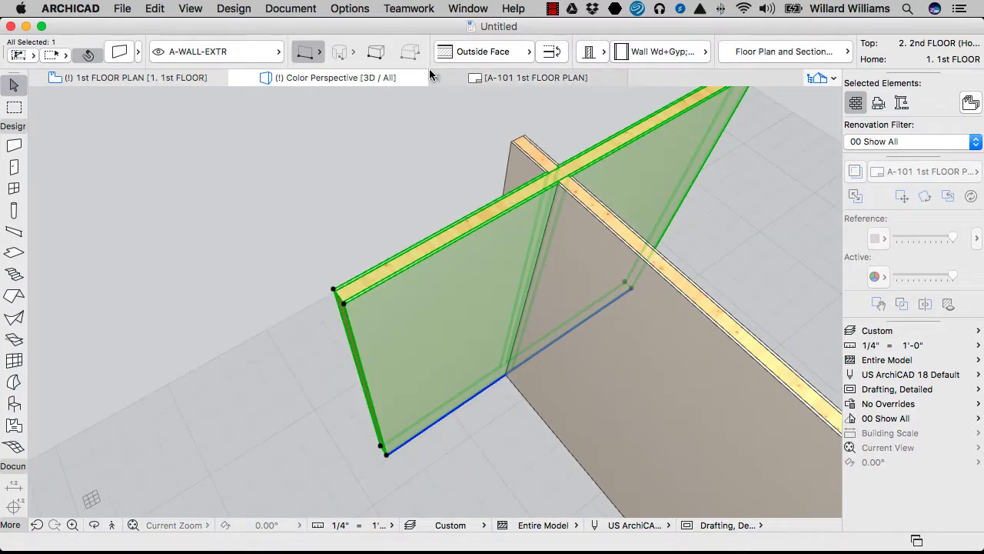
pyautogui.click(659, 50)
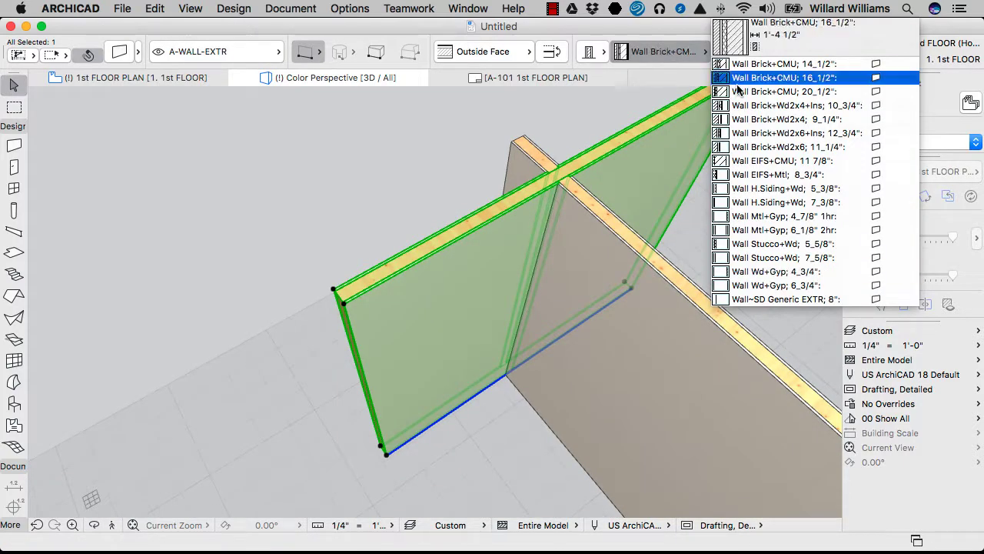
pyautogui.click(775, 126)
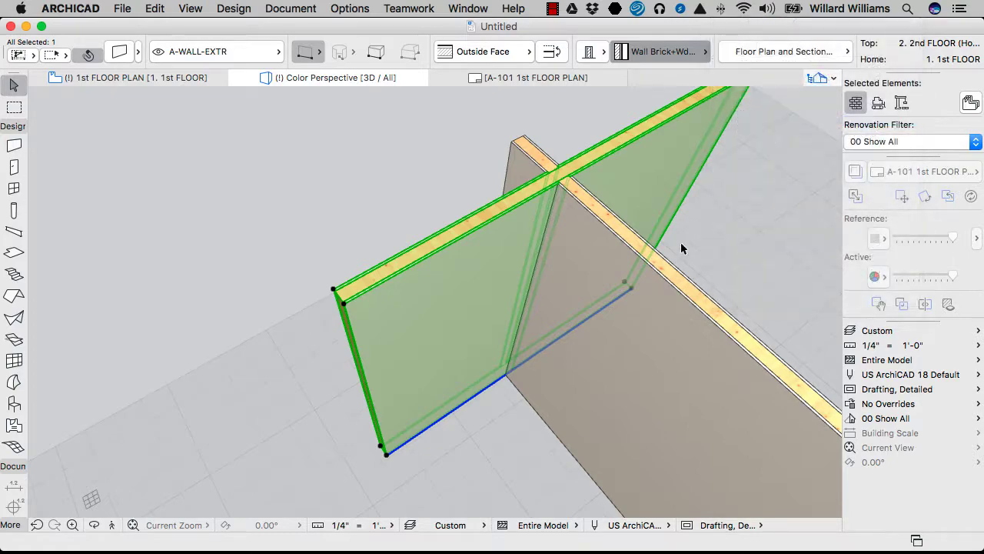
pyautogui.press('Escape')
# Examine in 3D how the layers of the brick composite wall meet the Wd+Gyp wall, with the walls selected and unselected
pyautogui.scroll(3, 565, 173)
pyautogui.scroll(3, 560, 154)
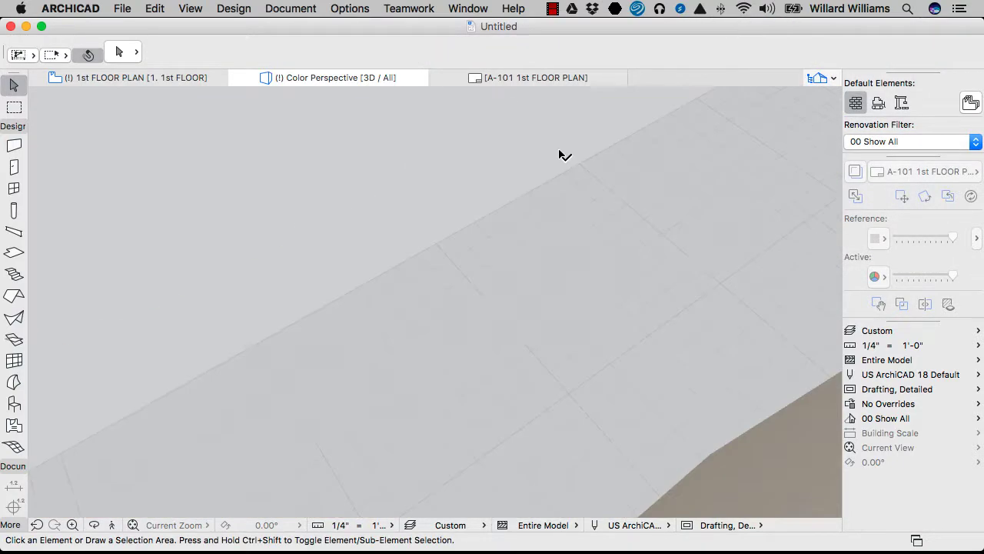
pyautogui.scroll(-3, 561, 154)
pyautogui.moveTo(559, 157); pyautogui.dragTo(554, 184, button='middle')
pyautogui.scroll(-3, 555, 192)
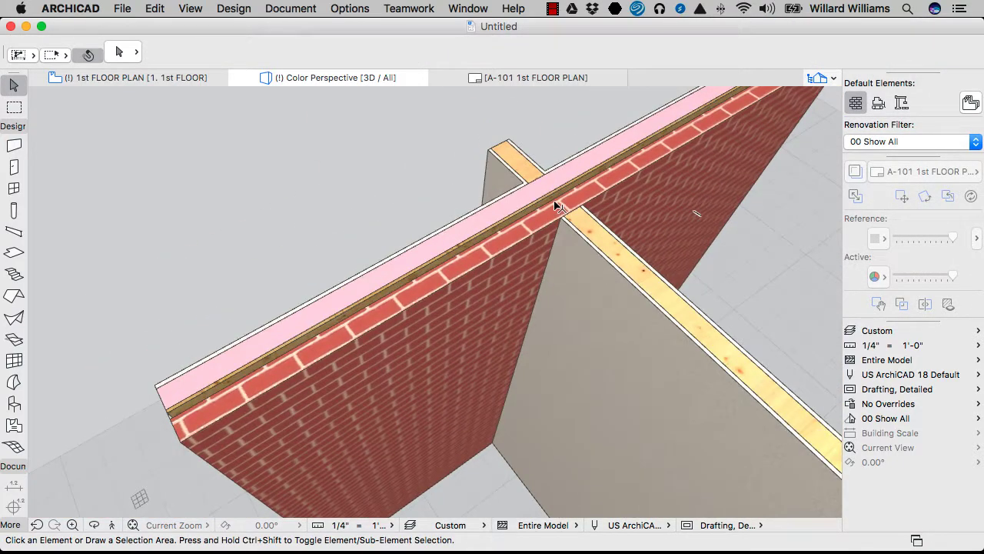
pyautogui.click(598, 244)
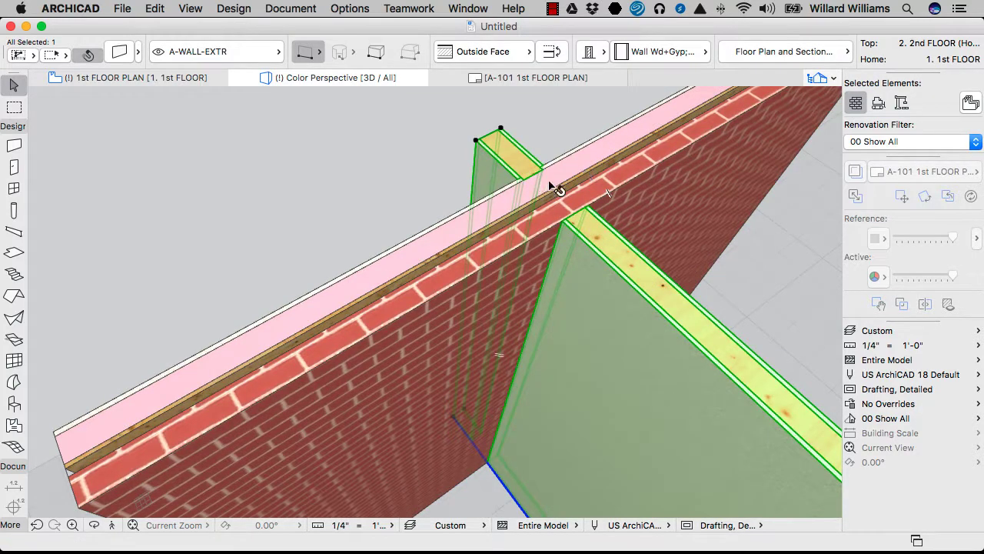
pyautogui.press('Escape')
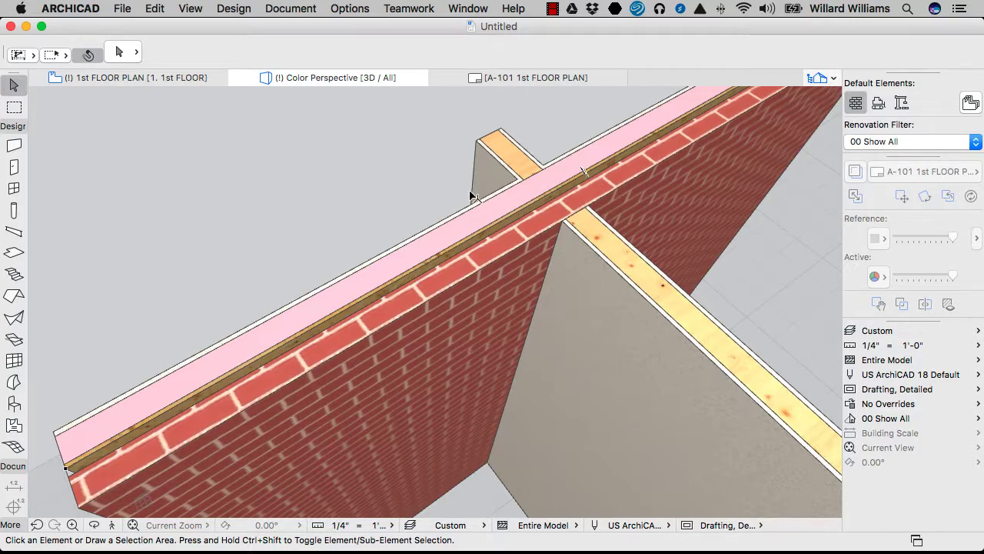
pyautogui.scroll(-3, 531, 178)
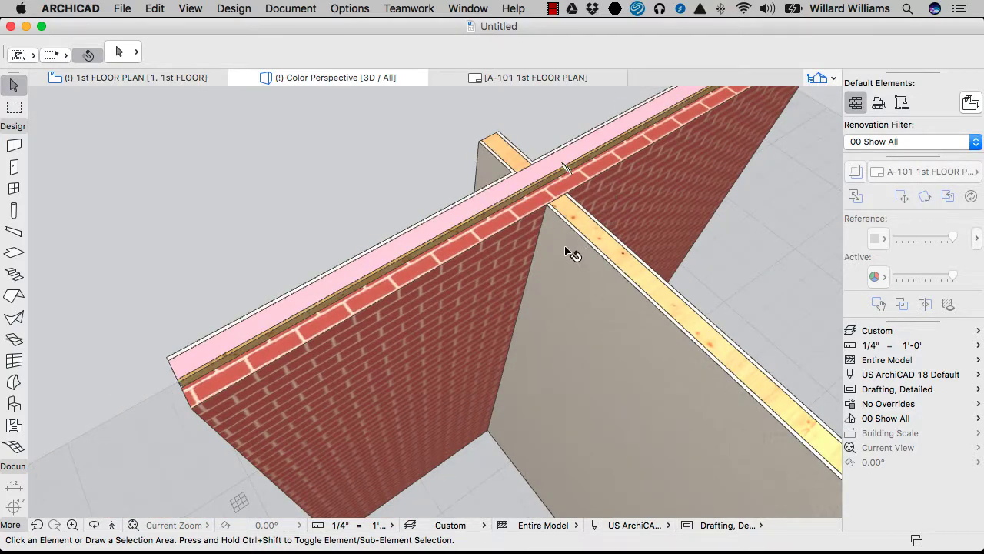
pyautogui.click(517, 237)
pyautogui.press('Escape')
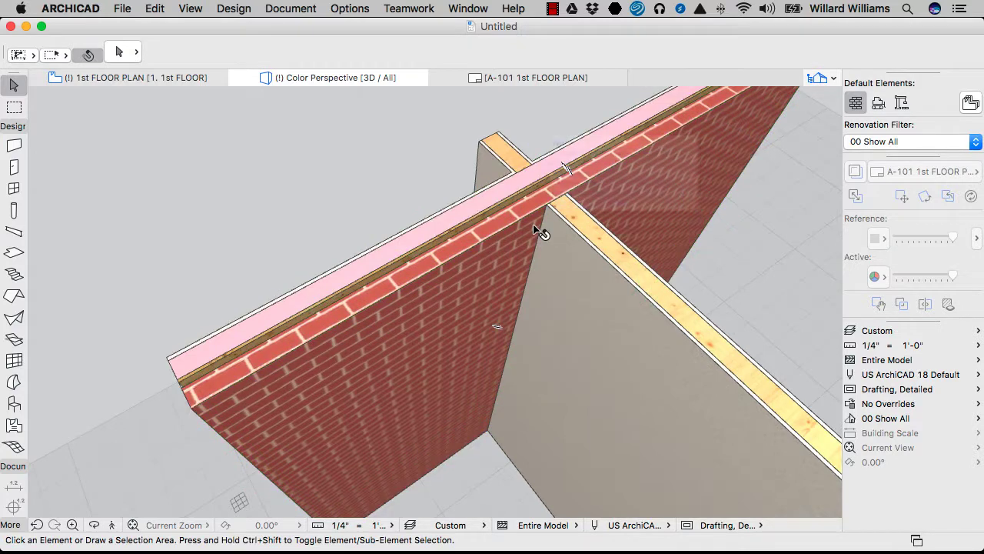
pyautogui.click(575, 249)
pyautogui.click(470, 172)
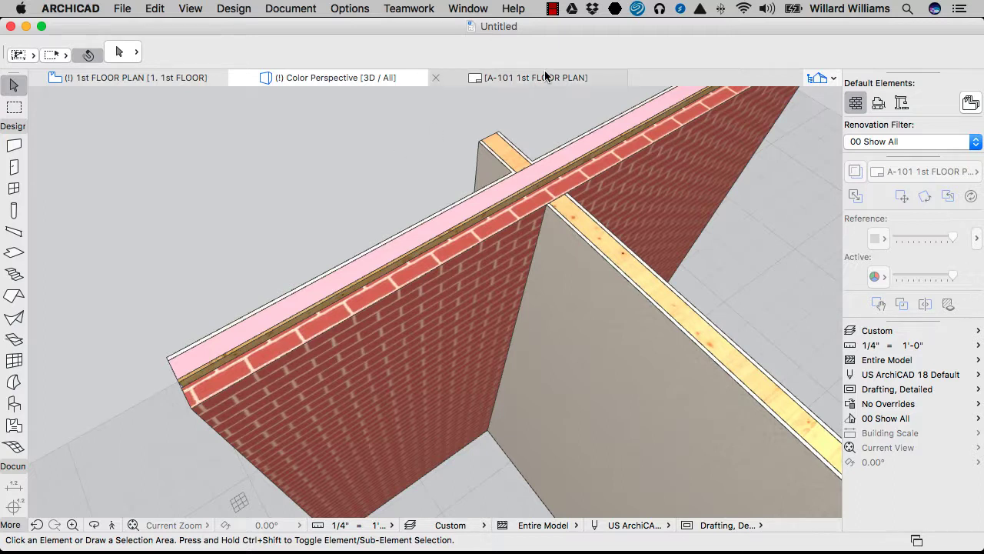
pyautogui.click(552, 8)
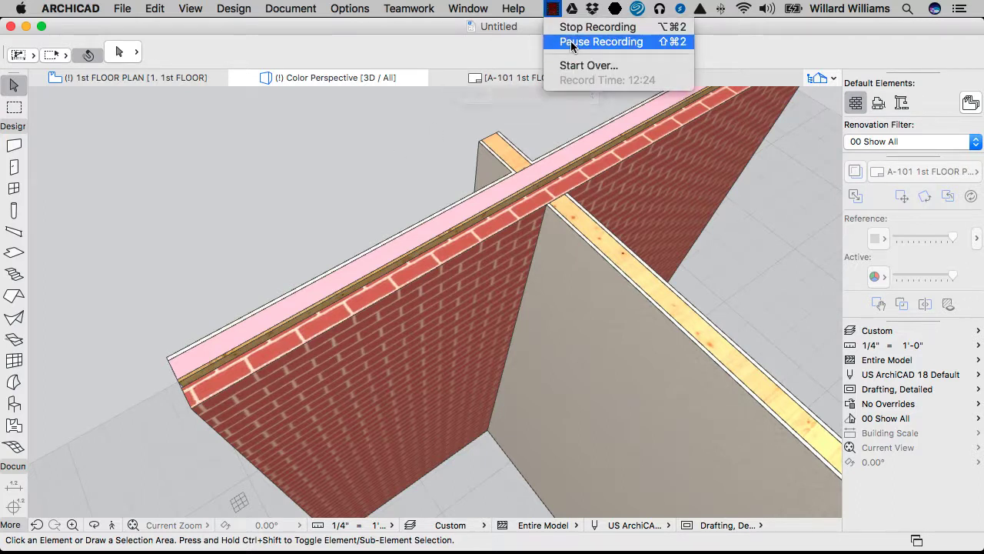